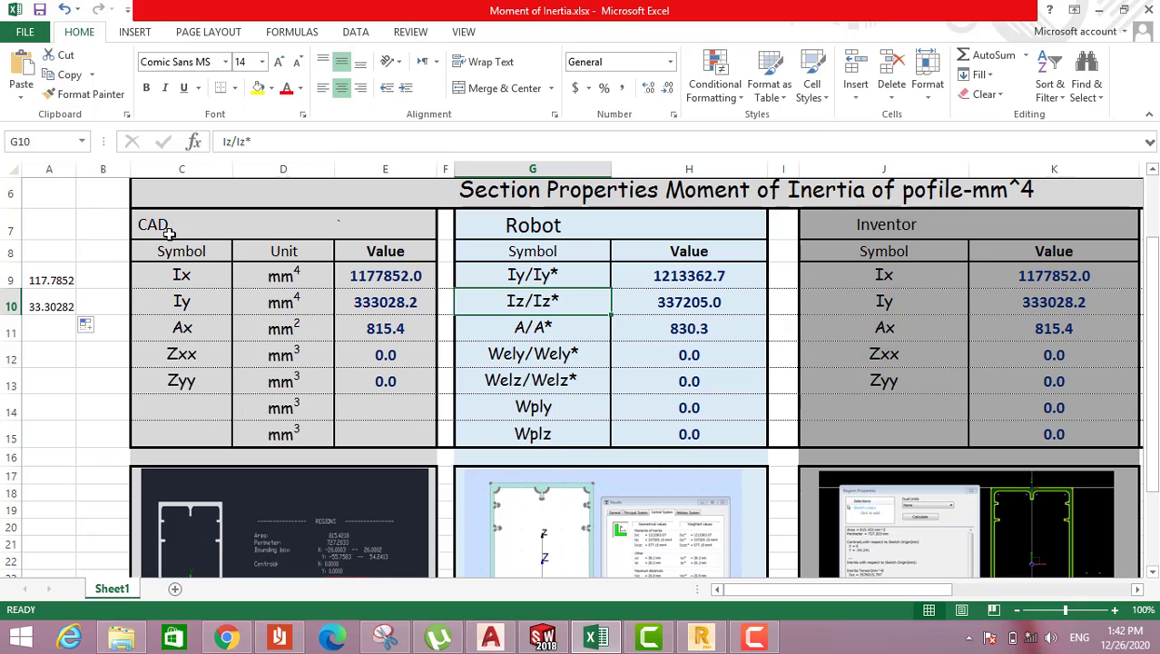
Step: Select the CAD inertia range C7:E14 and Robot range G7:H14, then bring Robot forward
{"action": "left_click_drag", "start_coordinate": [161, 228], "coordinate": [385, 405]}
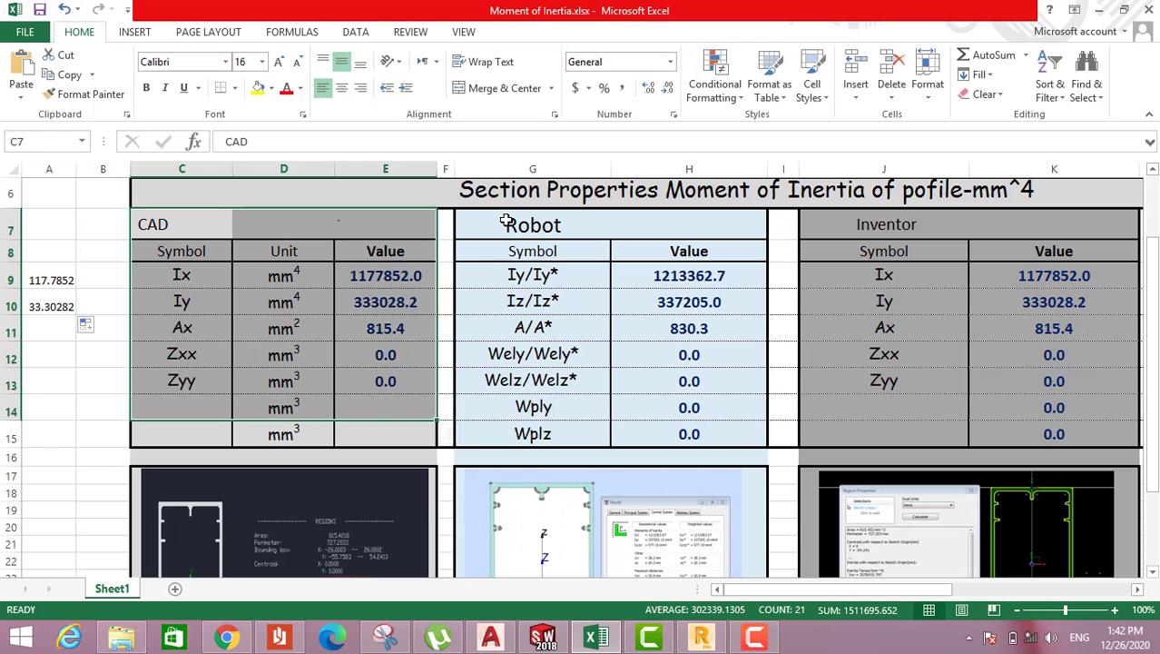
{"action": "mouse_move", "coordinate": [507, 222]}
{"action": "left_mouse_down"}
{"action": "mouse_move", "coordinate": [678, 269]}
{"action": "mouse_move", "coordinate": [689, 409]}
{"action": "left_mouse_up"}
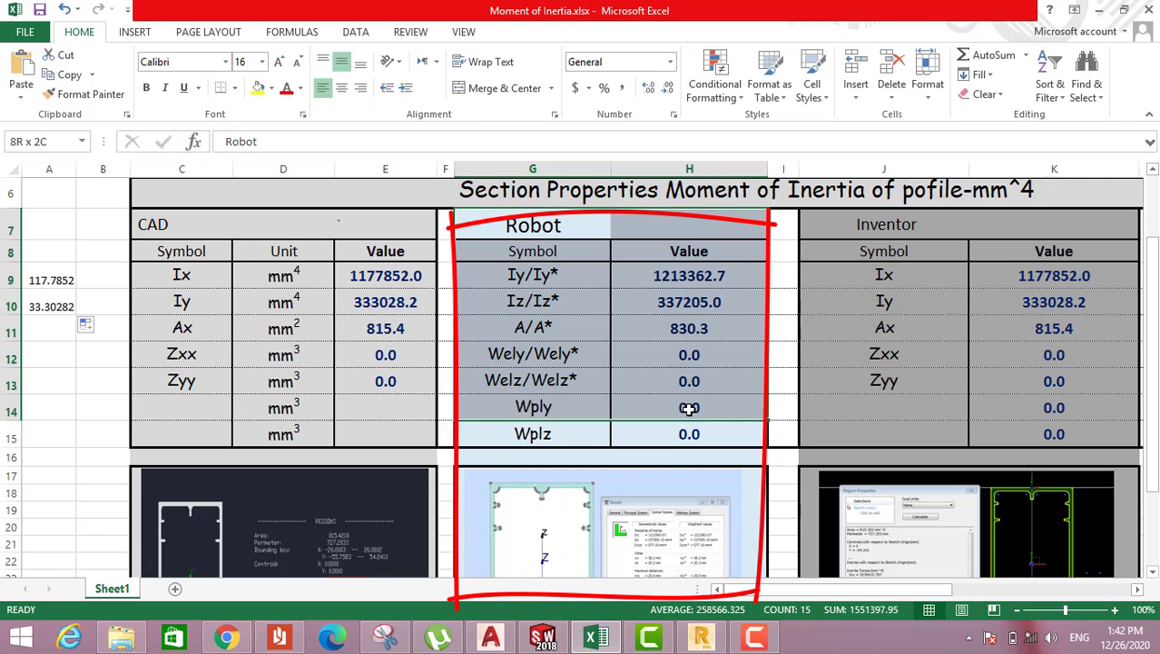
{"action": "left_click_drag", "start_coordinate": [689, 408], "coordinate": [689, 410]}
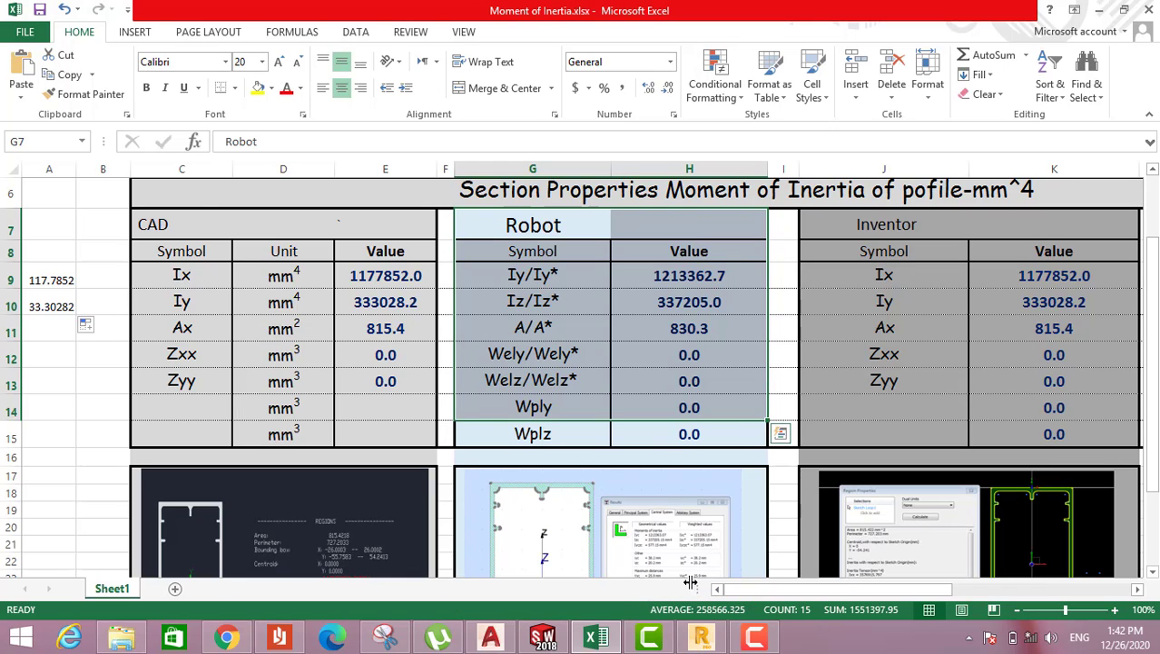
{"action": "left_click", "coordinate": [702, 638]}
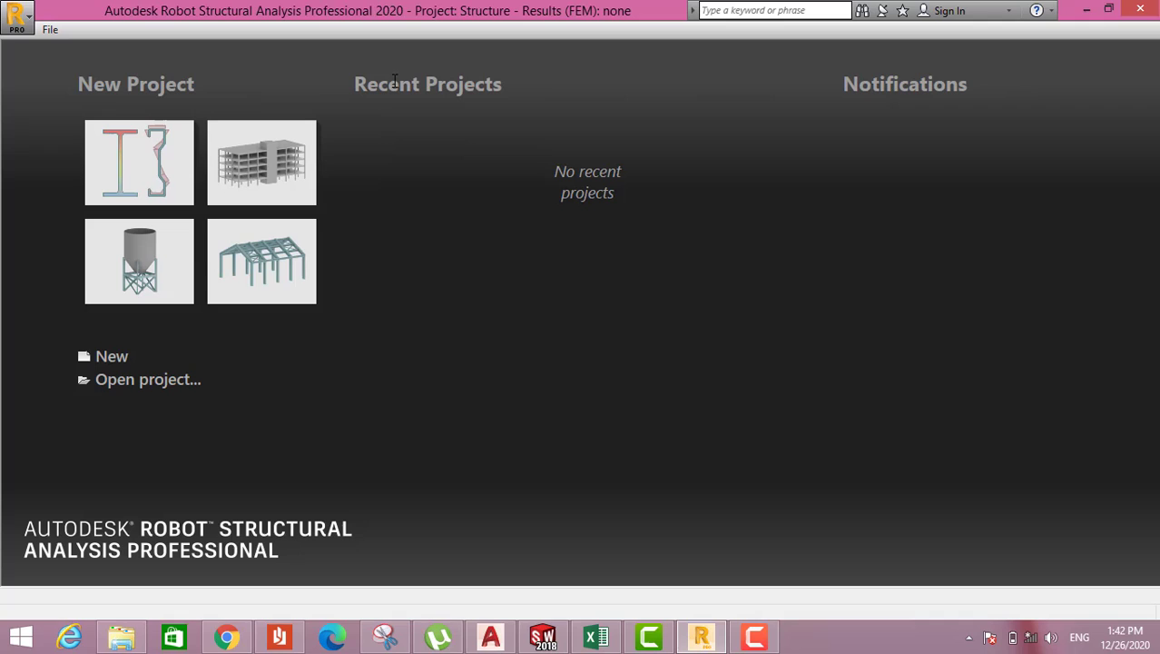
Step: Create a new Section Definition project in Robot and bring up Mullion.dwg in AutoCAD
{"action": "left_click", "coordinate": [105, 359]}
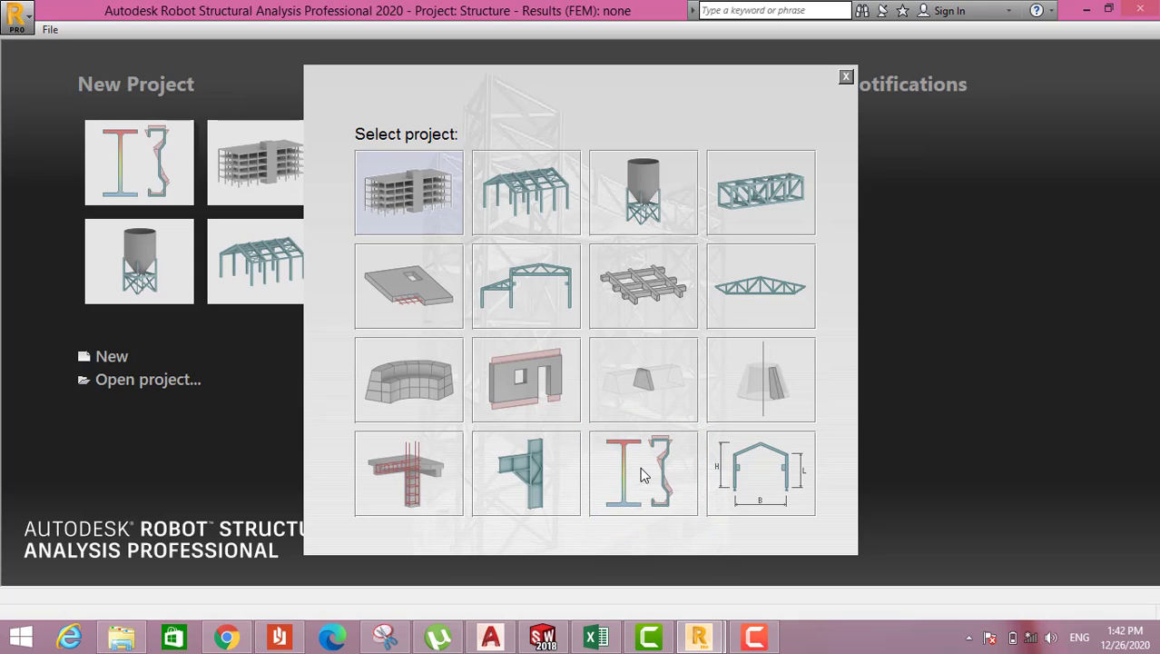
{"action": "left_click", "coordinate": [643, 474]}
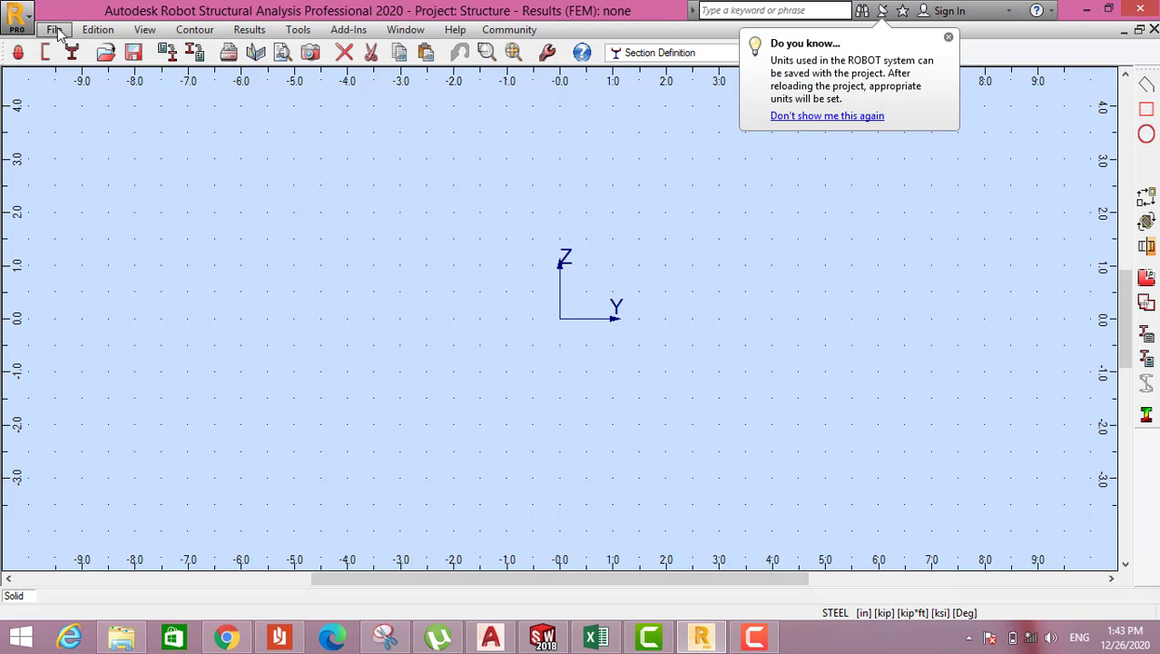
{"action": "left_click", "coordinate": [56, 30]}
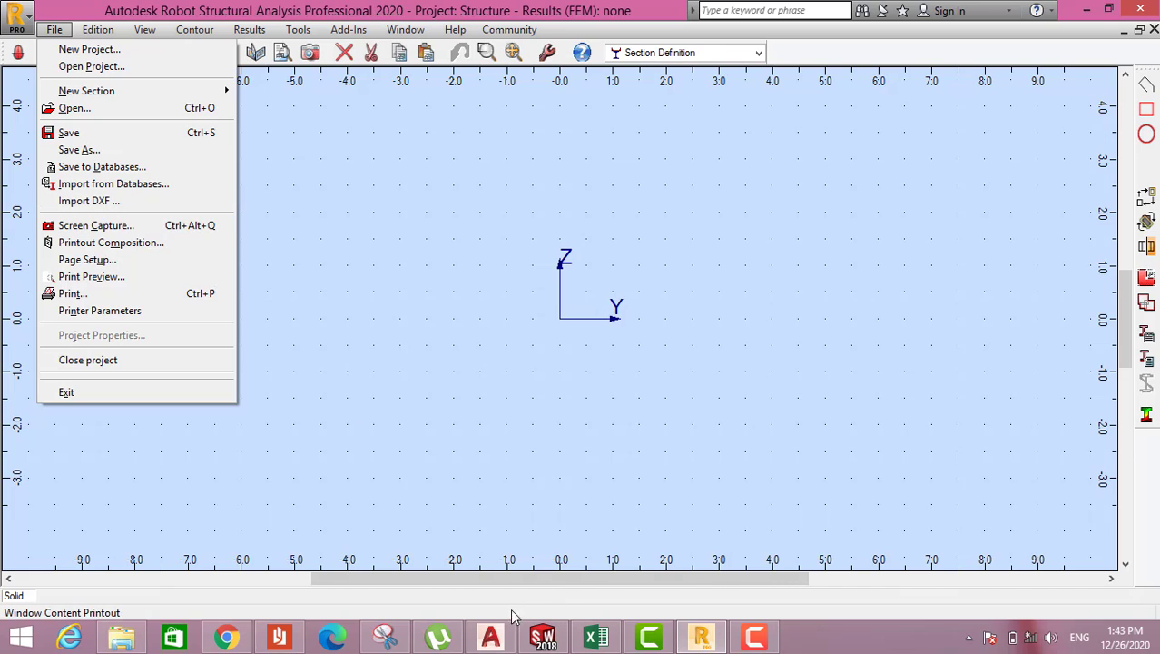
{"action": "left_click", "coordinate": [491, 638]}
Step: Erase the region mass-properties text beside the mullion profile
{"action": "scroll", "coordinate": [641, 332], "scroll_direction": "down", "scroll_amount": 3}
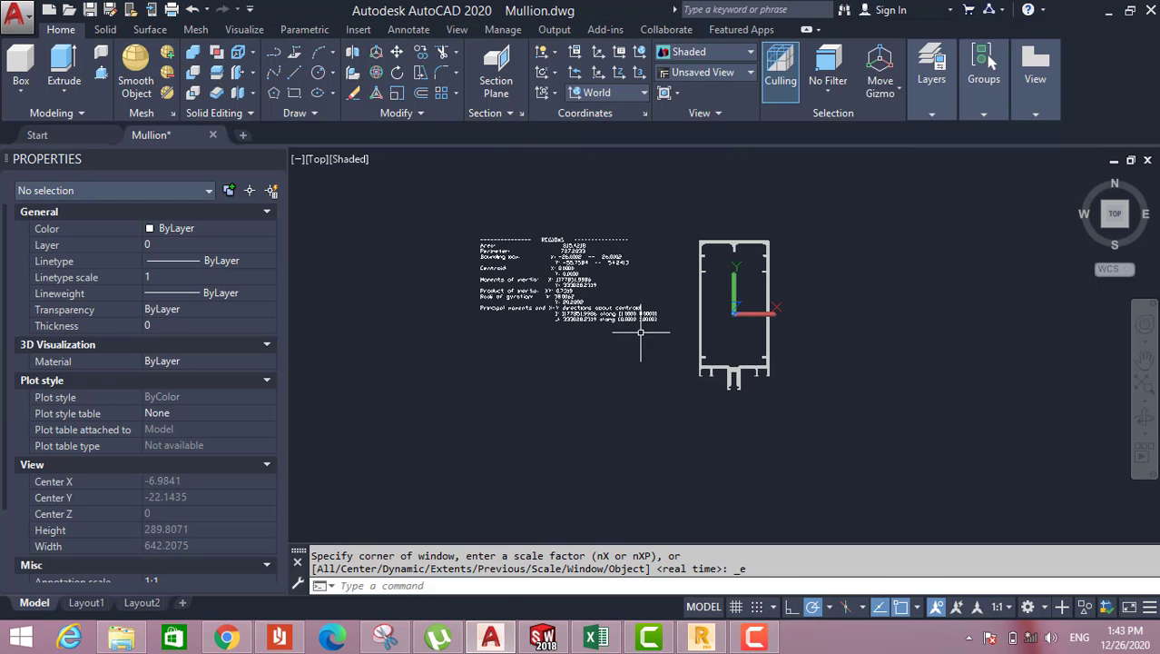
{"action": "middle_click_drag", "start_coordinate": [642, 333], "coordinate": [665, 358]}
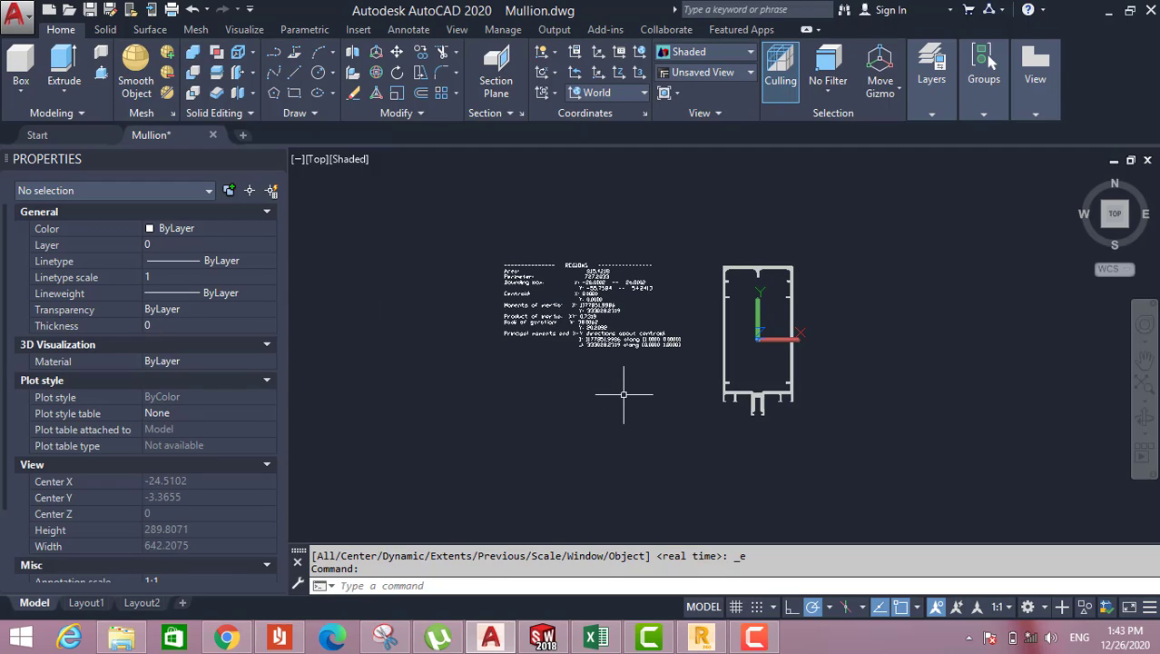
{"action": "type", "text": "e"}
{"action": "key", "text": "Return"}
{"action": "left_click", "coordinate": [651, 389]}
{"action": "left_click", "coordinate": [426, 173]}
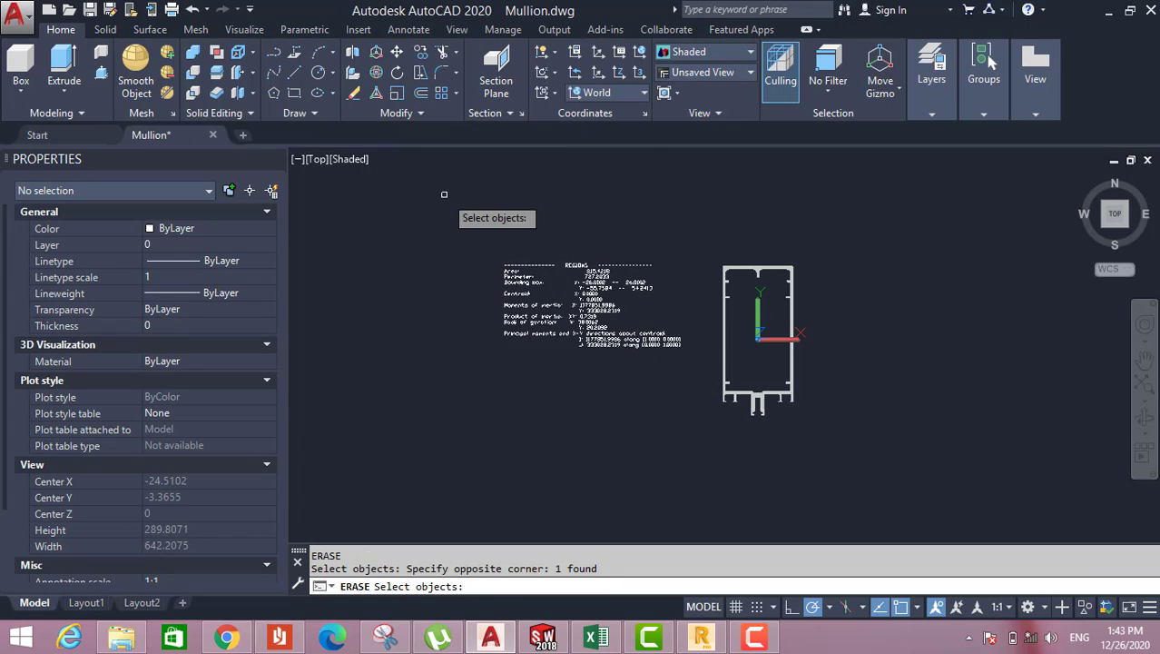
{"action": "key", "text": "Return"}
Step: Move the mullion profile so its top edge sits at the drawing origin
{"action": "scroll", "coordinate": [582, 292], "scroll_direction": "down", "scroll_amount": 3}
{"action": "middle_click_drag", "start_coordinate": [667, 331], "coordinate": [664, 345]}
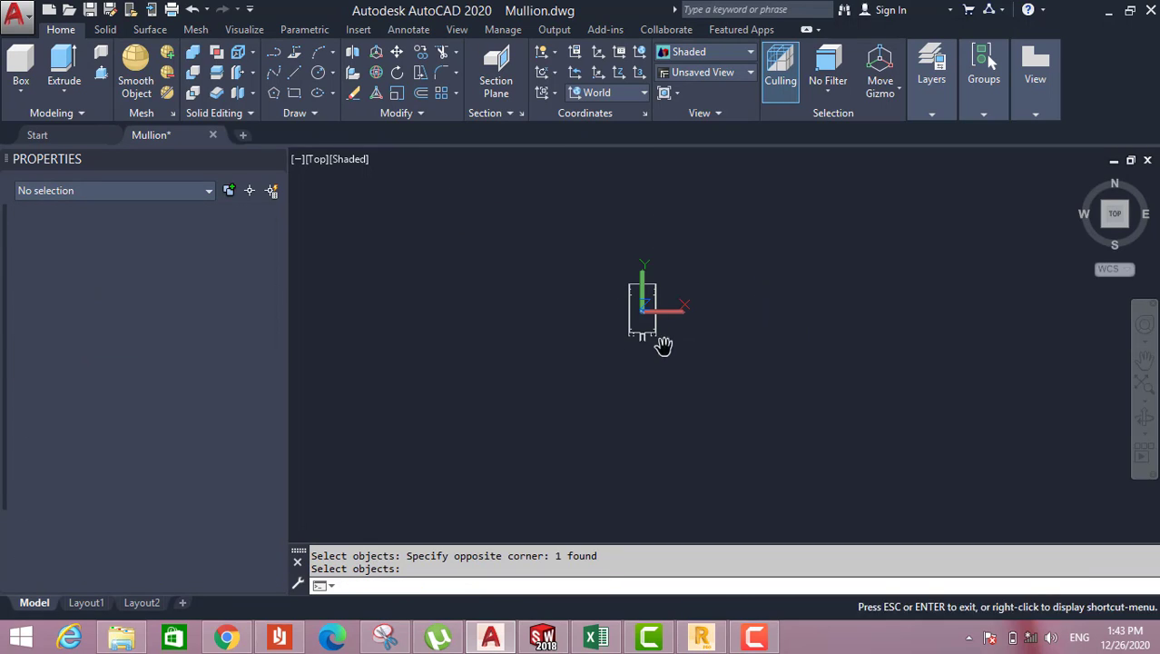
{"action": "middle_click", "coordinate": [664, 345]}
{"action": "middle_click", "coordinate": [663, 345]}
{"action": "scroll", "coordinate": [621, 323], "scroll_direction": "down", "scroll_amount": 3}
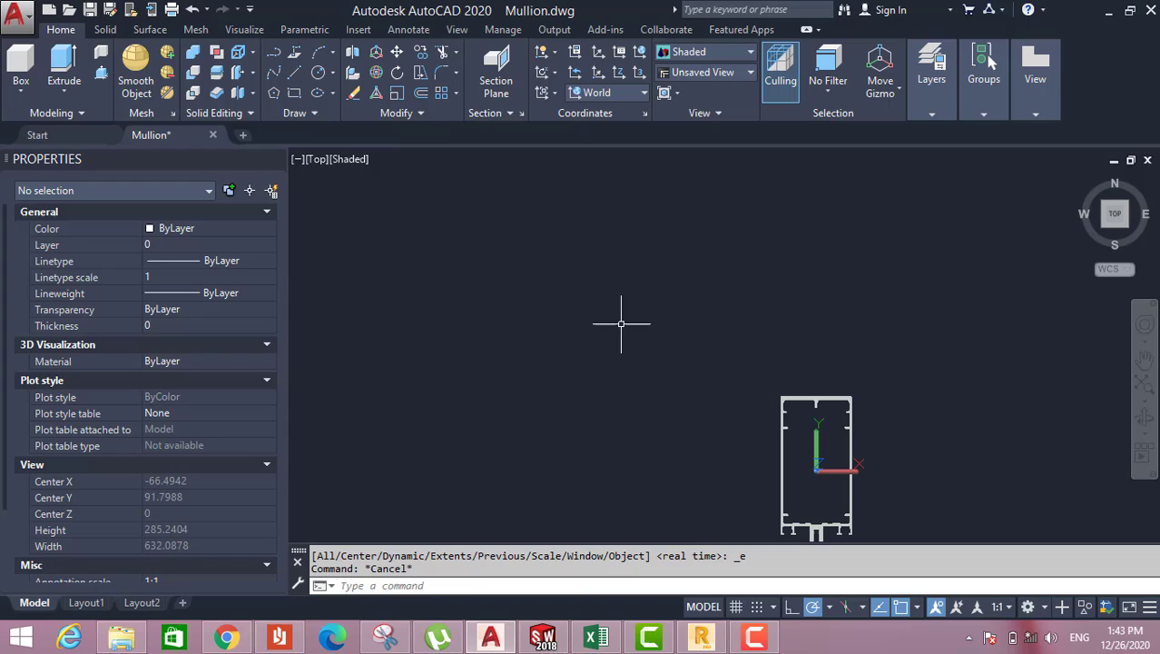
{"action": "middle_click_drag", "start_coordinate": [810, 489], "coordinate": [656, 316]}
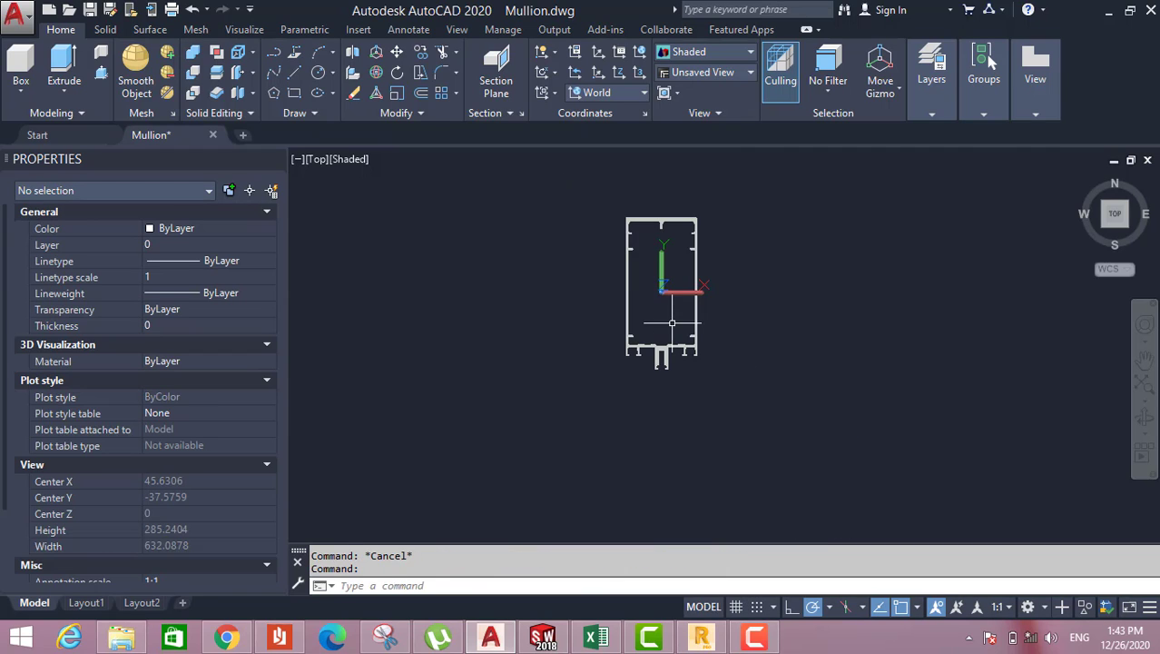
{"action": "key", "text": "Escape"}
{"action": "type", "text": "m"}
{"action": "key", "text": "Return"}
{"action": "left_click", "coordinate": [690, 355]}
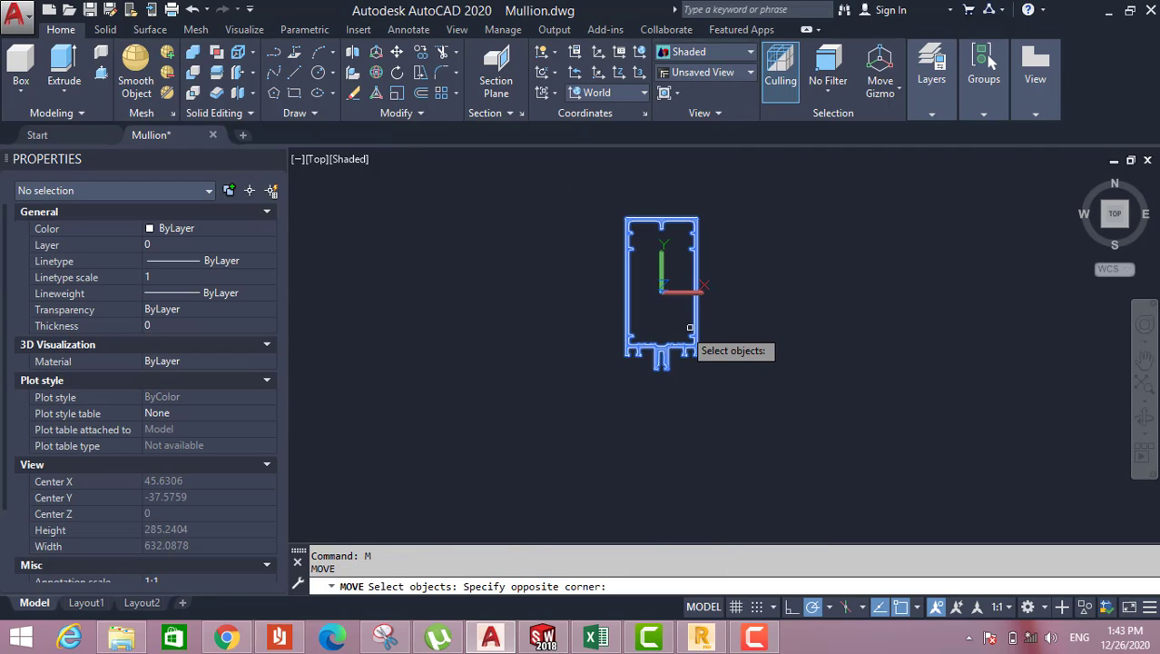
{"action": "left_click", "coordinate": [675, 354]}
{"action": "key", "text": "Return"}
{"action": "left_click", "coordinate": [673, 309]}
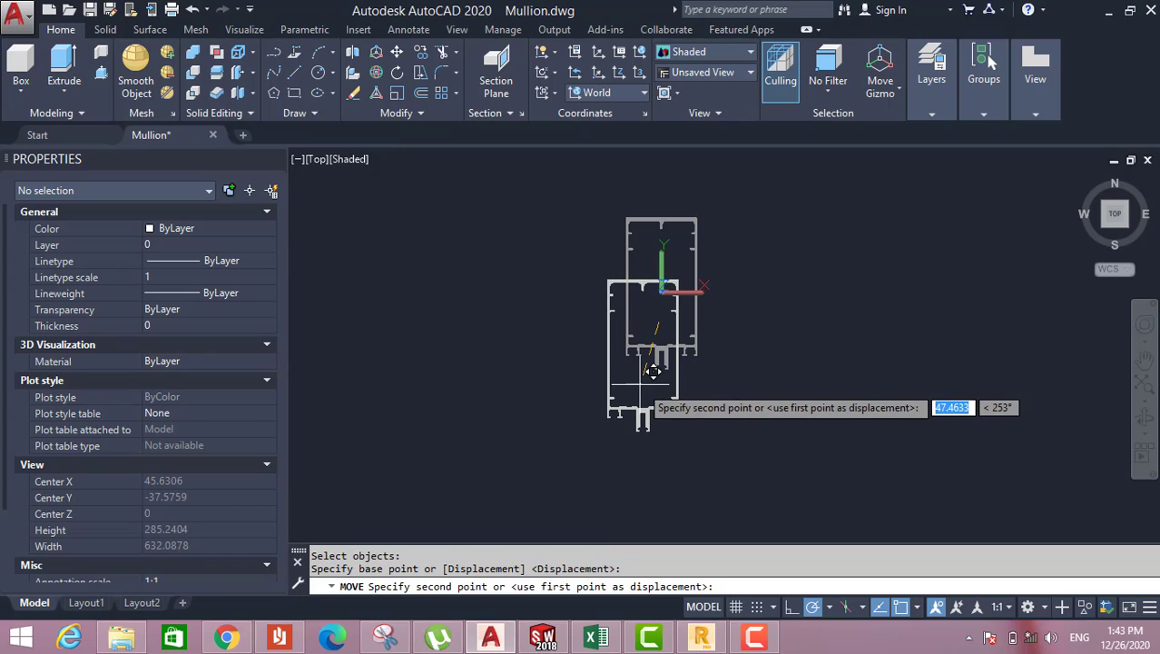
{"action": "left_click", "coordinate": [653, 370]}
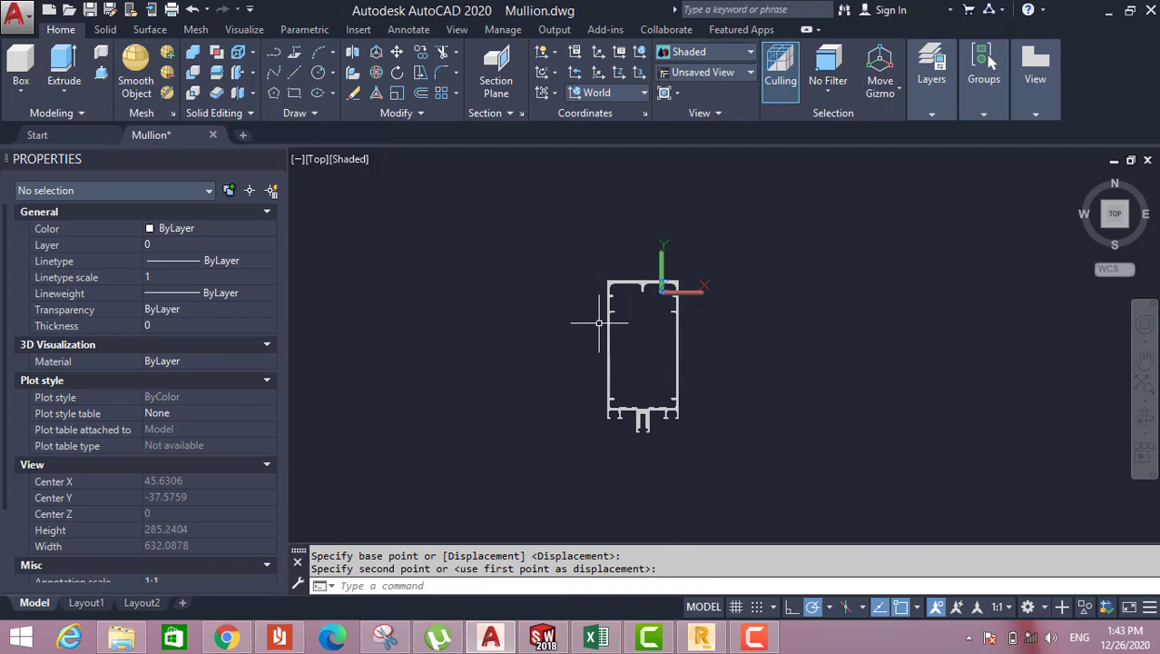
Step: Start the EXPLODE command and cancel it, leaving the profile unchanged
{"action": "key", "text": "Escape"}
{"action": "type", "text": "x"}
{"action": "key", "text": "Return"}
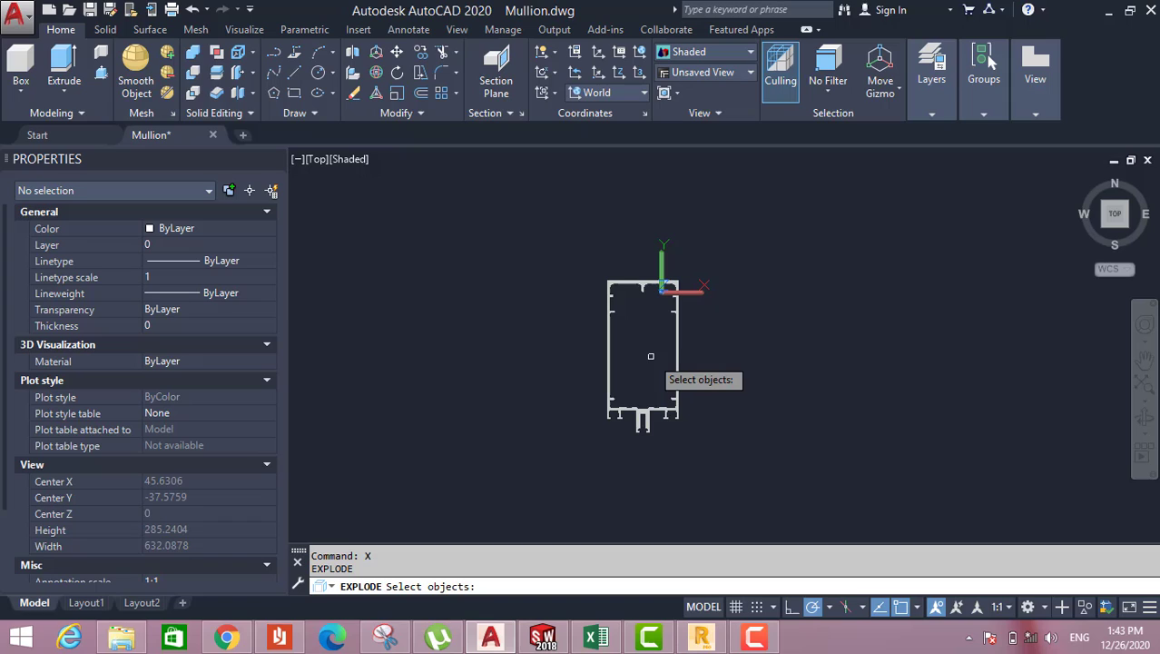
{"action": "key", "text": "Escape"}
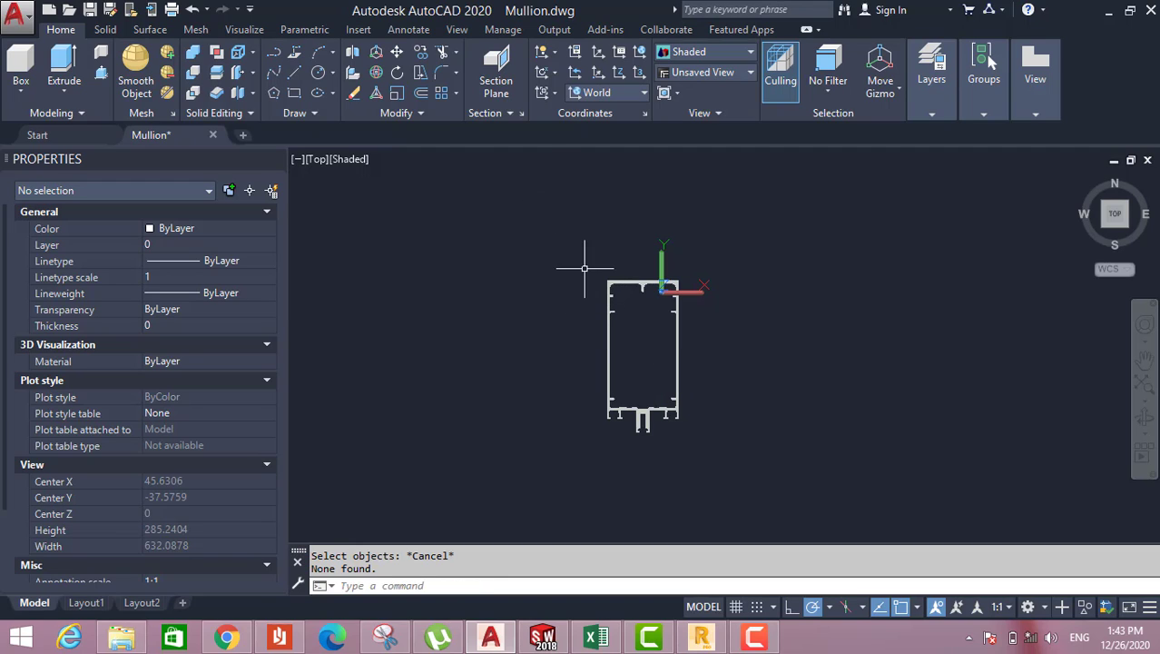
{"action": "scroll", "coordinate": [674, 367], "scroll_direction": "up", "scroll_amount": 3}
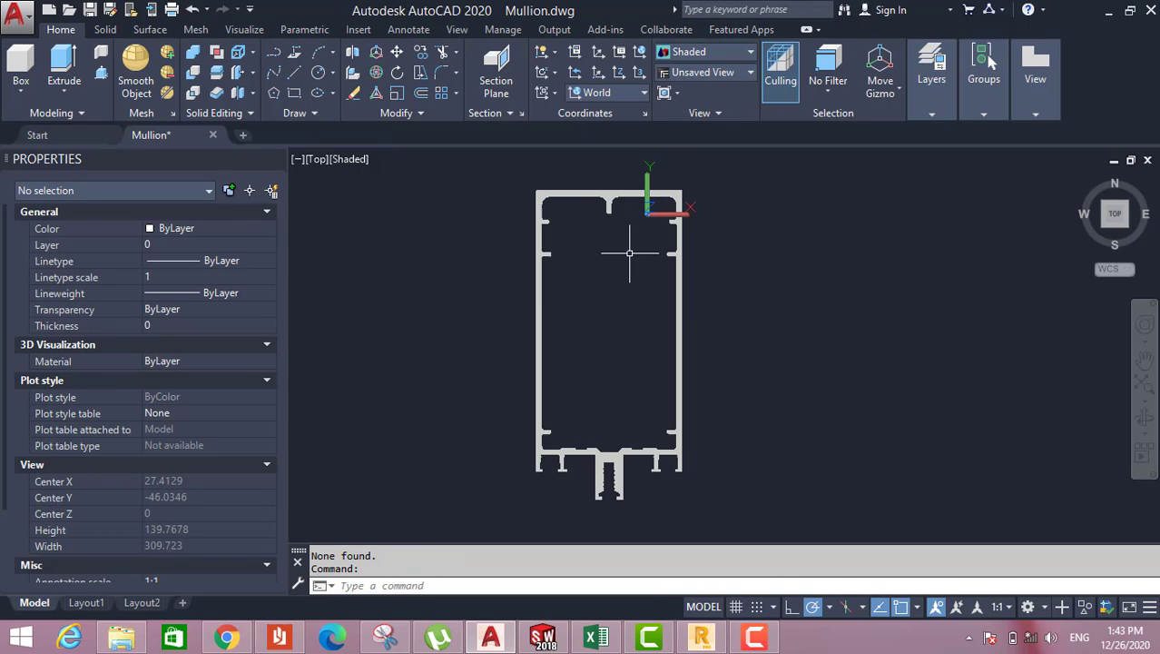
Step: Save the drawing as Mullion.dxf in AutoCAD 2013/LT2013 DXF format
{"action": "left_click", "coordinate": [16, 12]}
{"action": "mouse_move", "coordinate": [68, 262]}
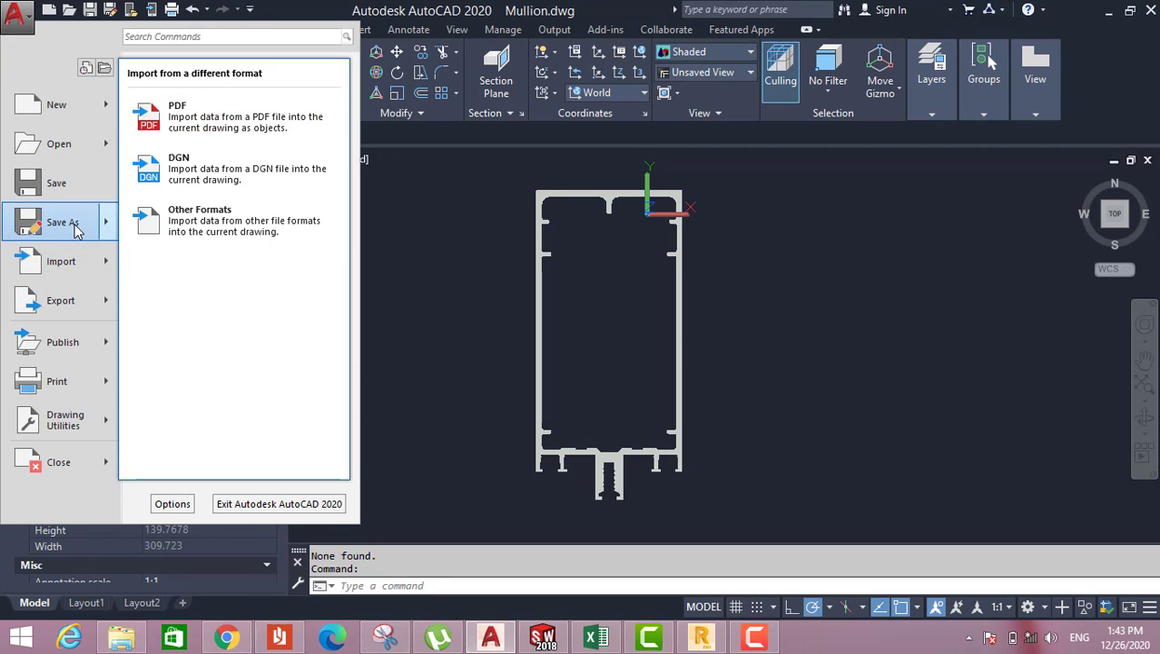
{"action": "mouse_move", "coordinate": [64, 310]}
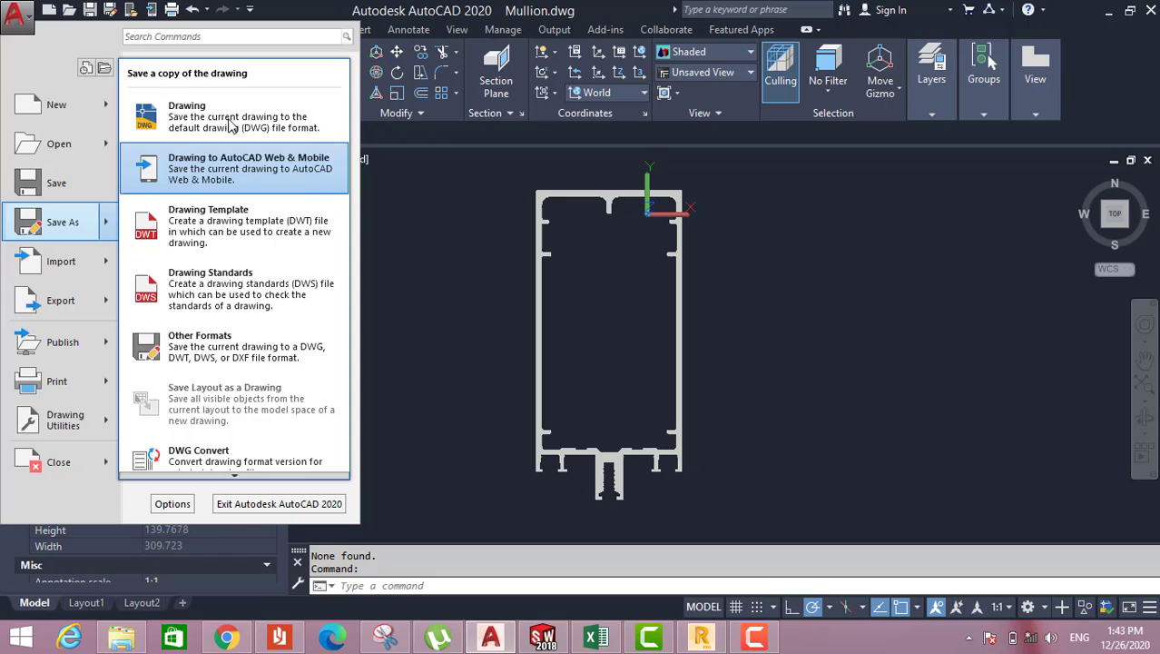
{"action": "key", "text": "Escape"}
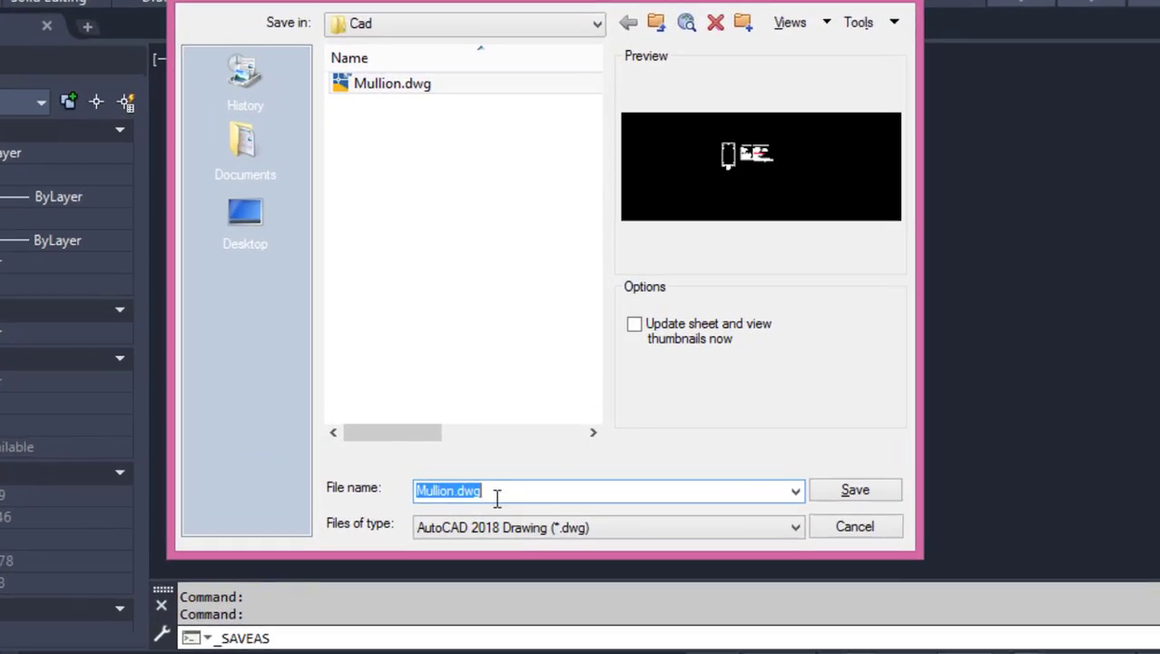
{"action": "left_click", "coordinate": [544, 485]}
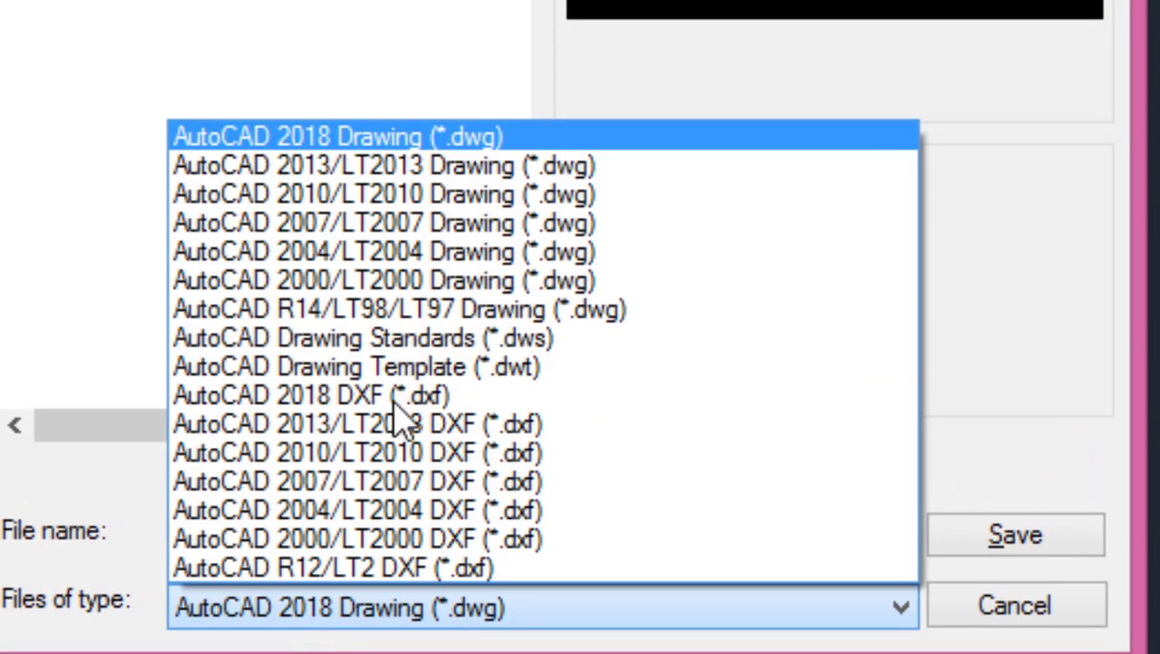
{"action": "left_click", "coordinate": [518, 423]}
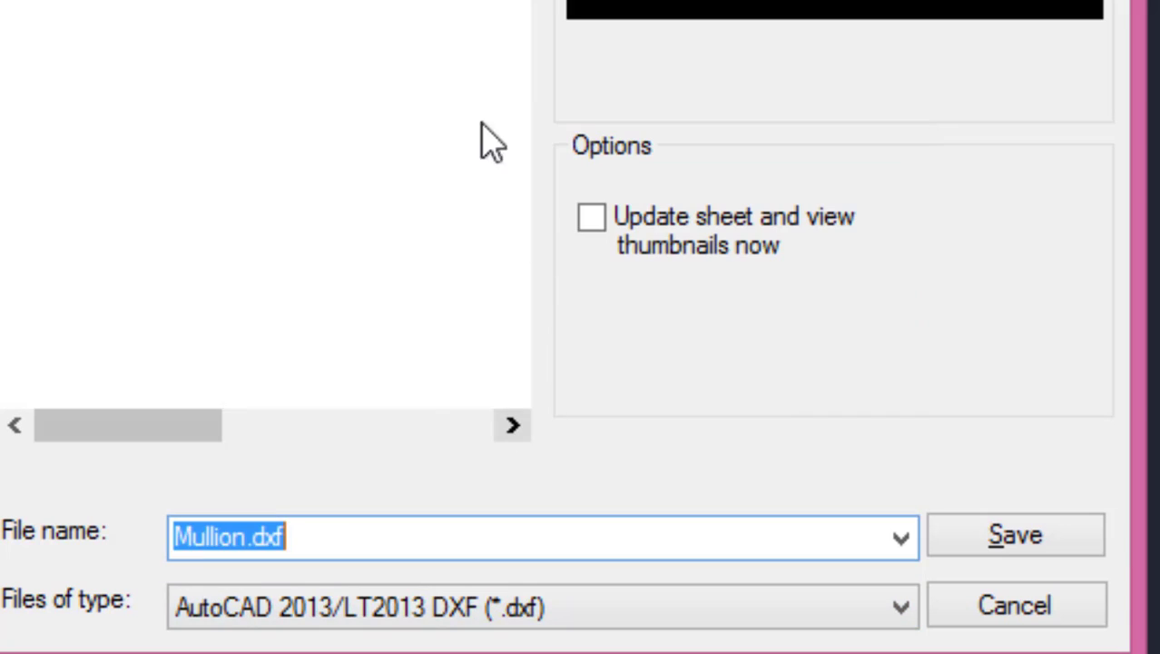
{"action": "left_click", "coordinate": [322, 529]}
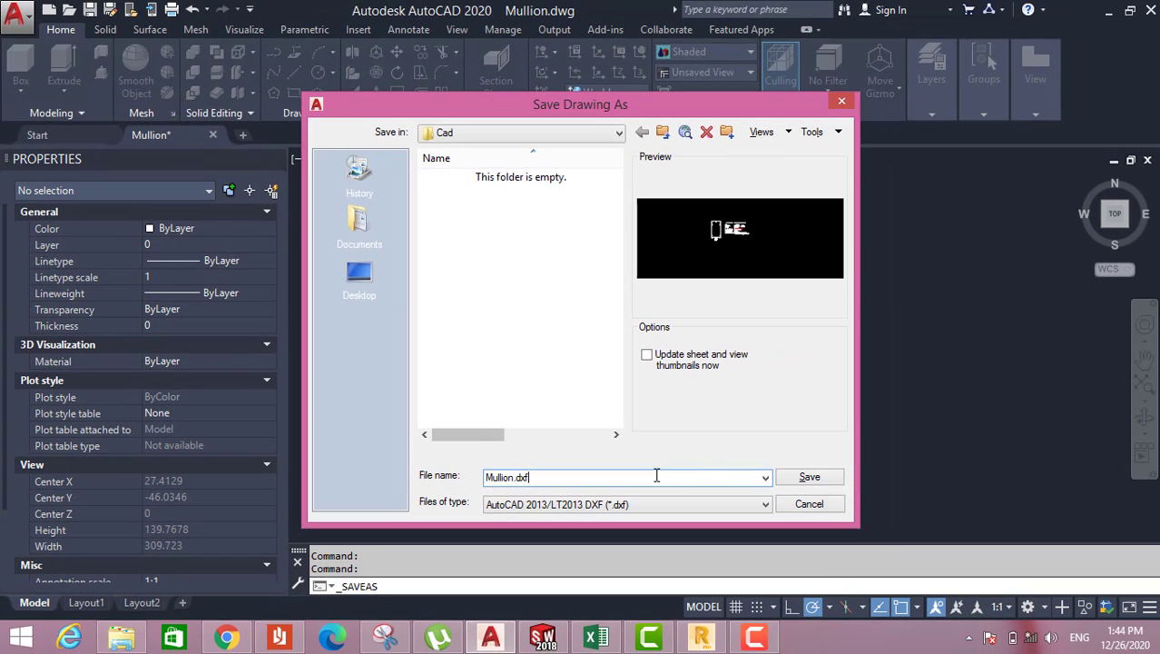
{"action": "left_click", "coordinate": [809, 479]}
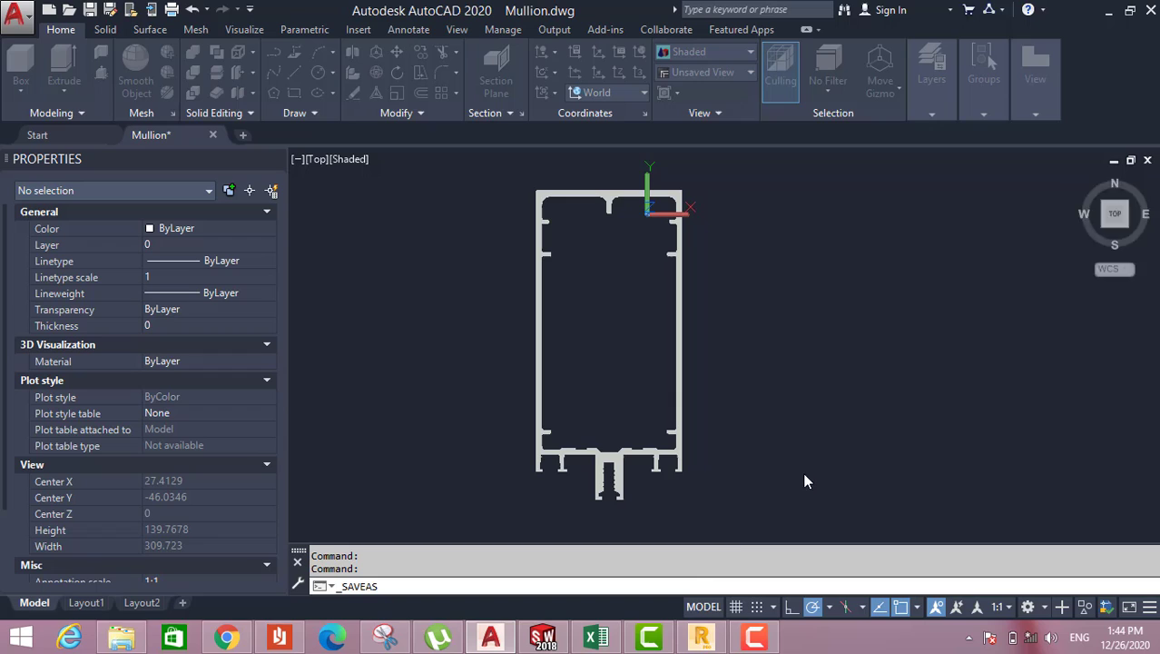
Step: Back in Robot, open the Import DXF browser from the File menu
{"action": "left_click", "coordinate": [704, 638]}
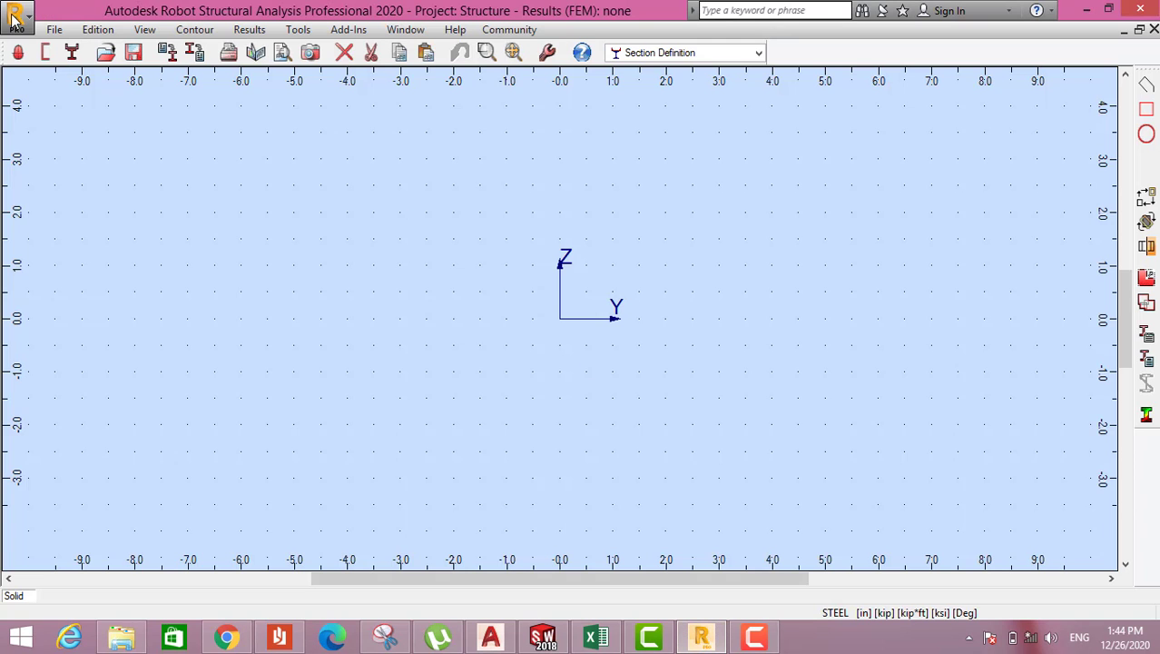
{"action": "left_click", "coordinate": [54, 29]}
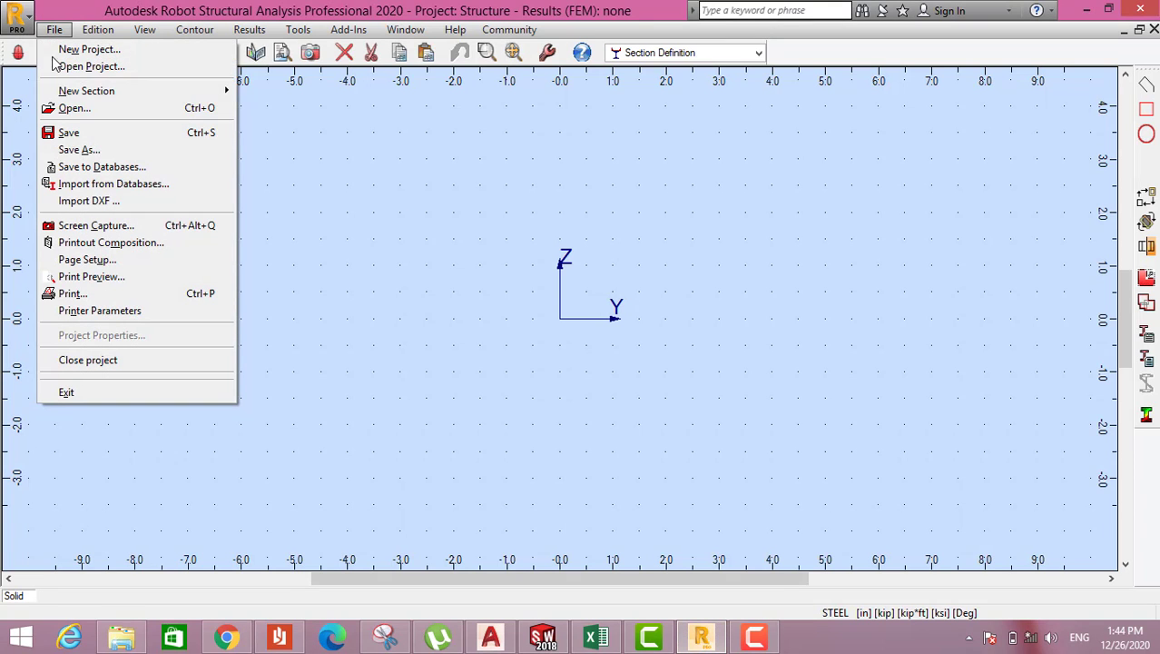
{"action": "left_click", "coordinate": [127, 202]}
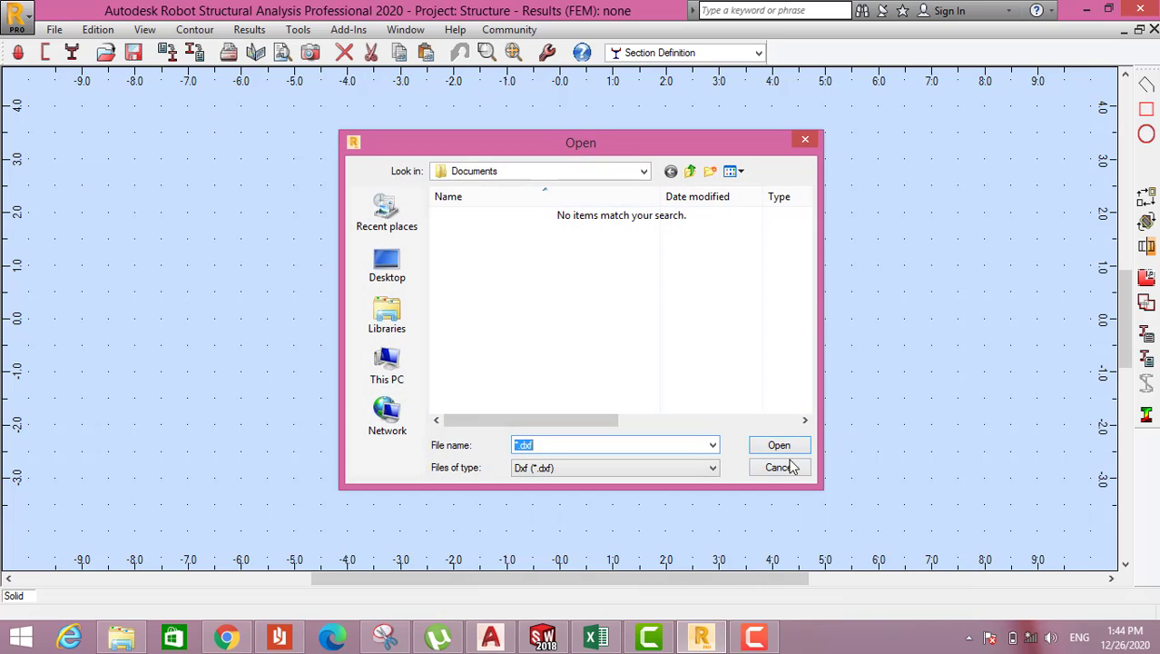
{"action": "left_click", "coordinate": [779, 466]}
{"action": "left_click", "coordinate": [55, 29]}
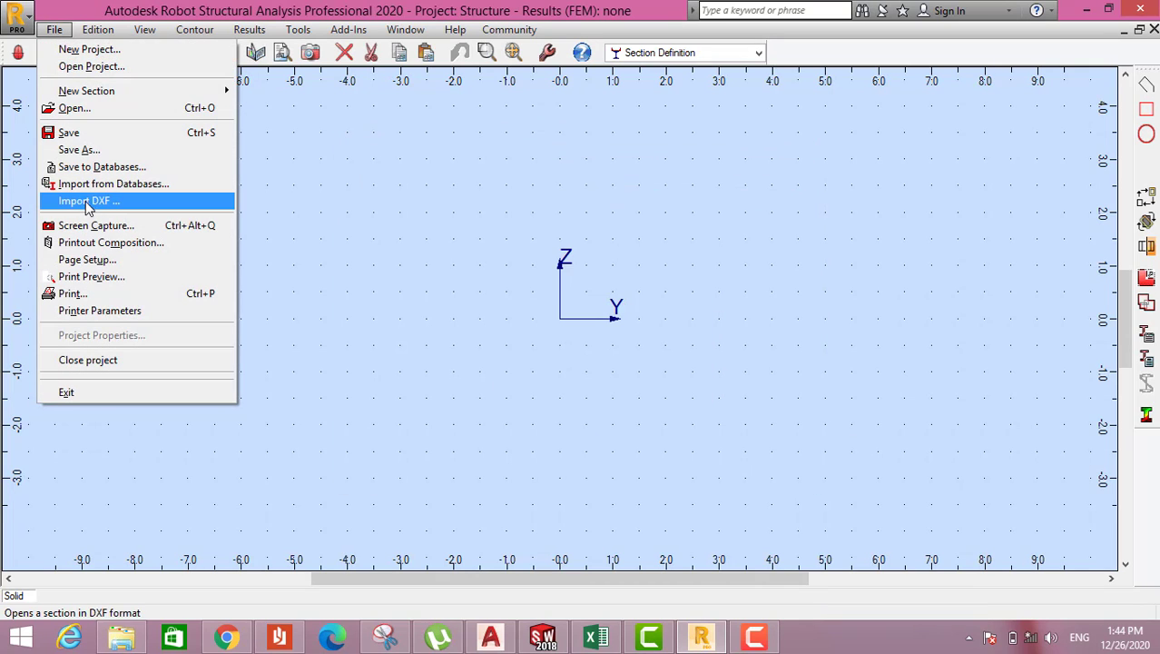
{"action": "left_click", "coordinate": [80, 201]}
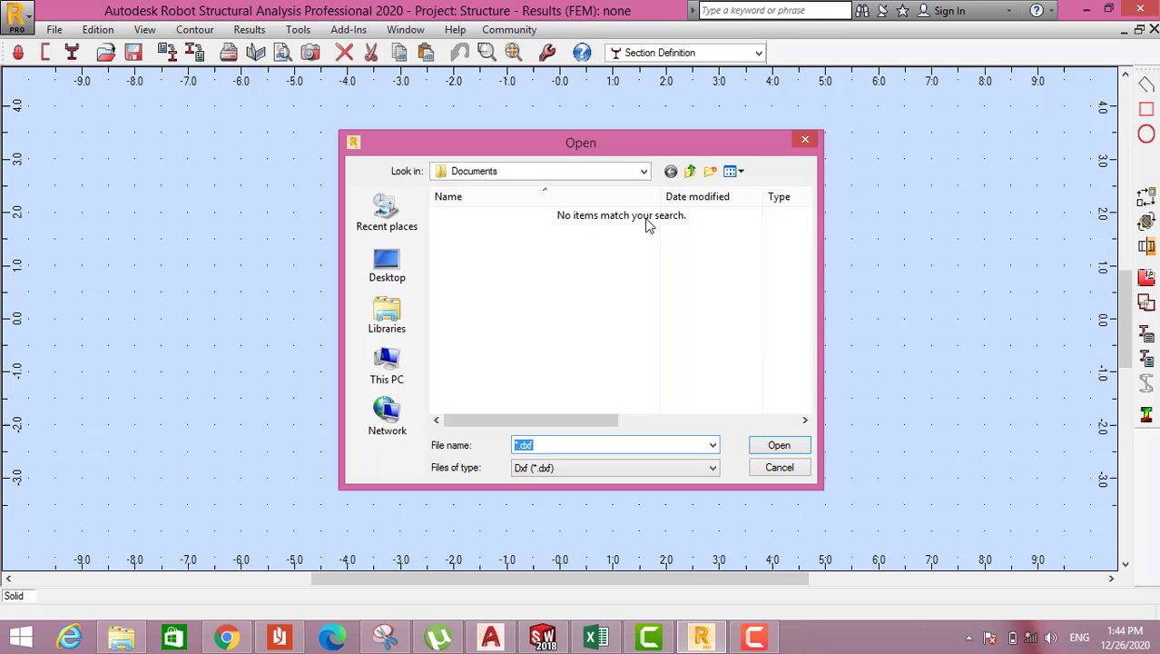
Step: Browse to H: > Course 2020 > 8TH > Moment of Inertia > Cad and open Mullion.dxf
{"action": "left_click", "coordinate": [621, 174]}
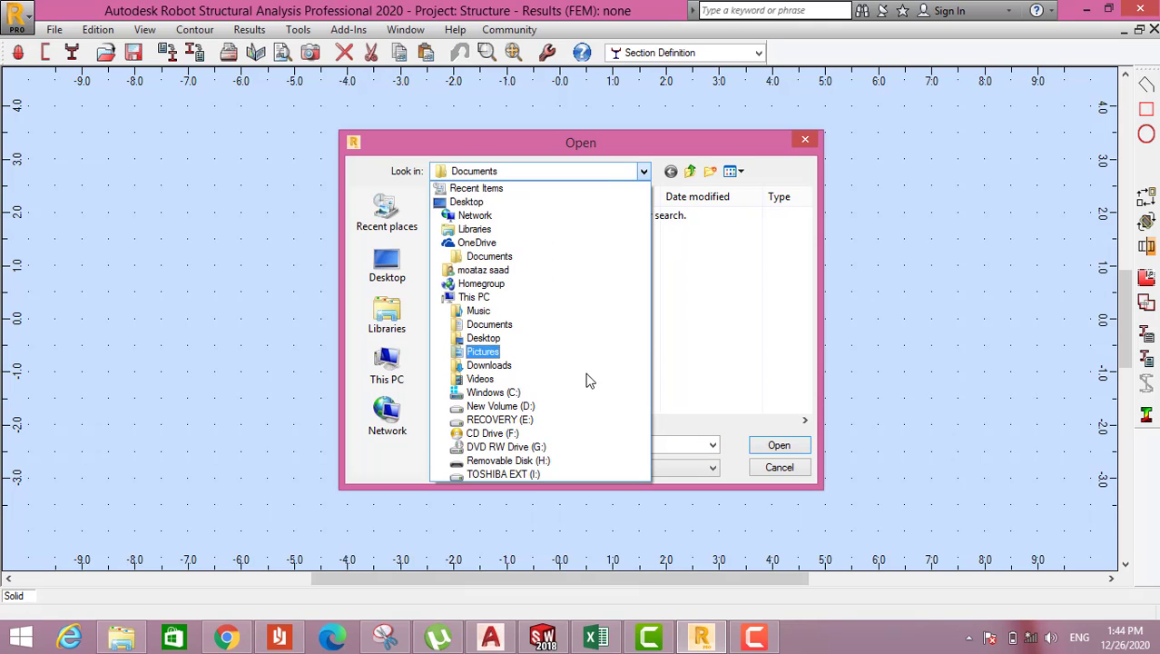
{"action": "left_click", "coordinate": [531, 460]}
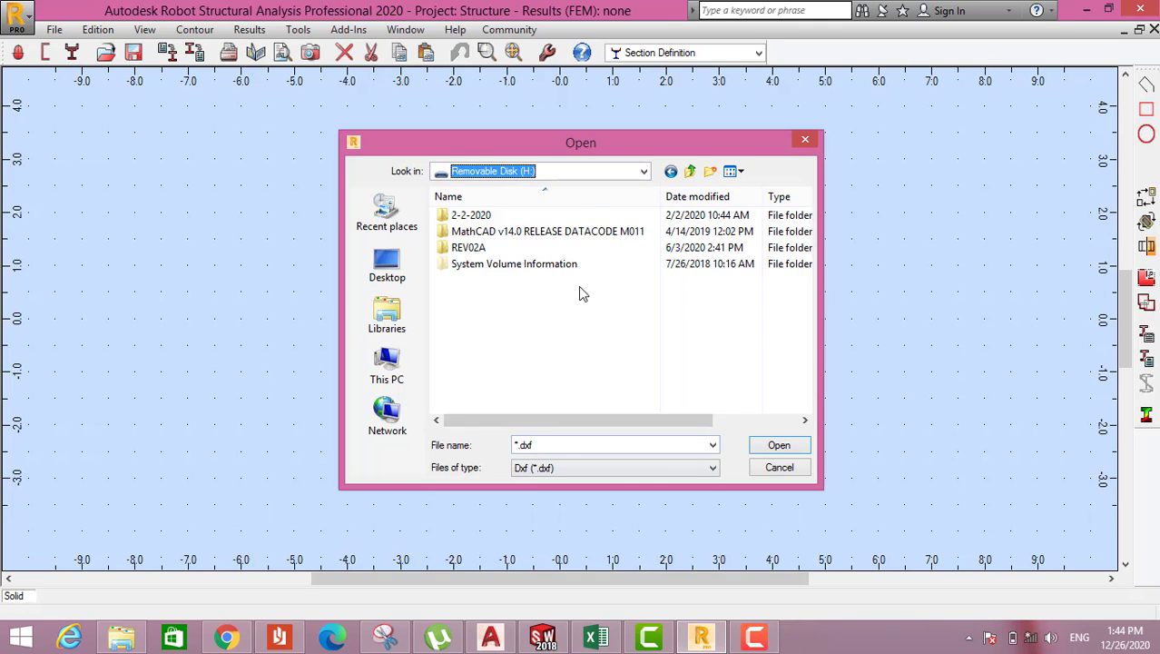
{"action": "double_click", "coordinate": [491, 248]}
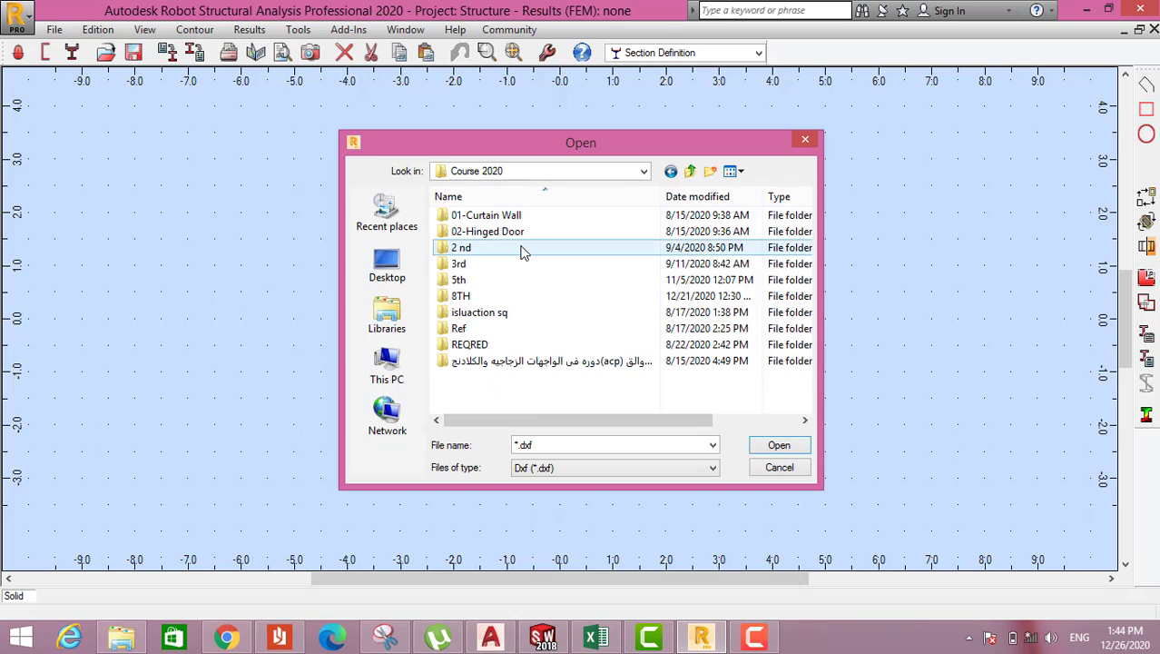
{"action": "double_click", "coordinate": [463, 298]}
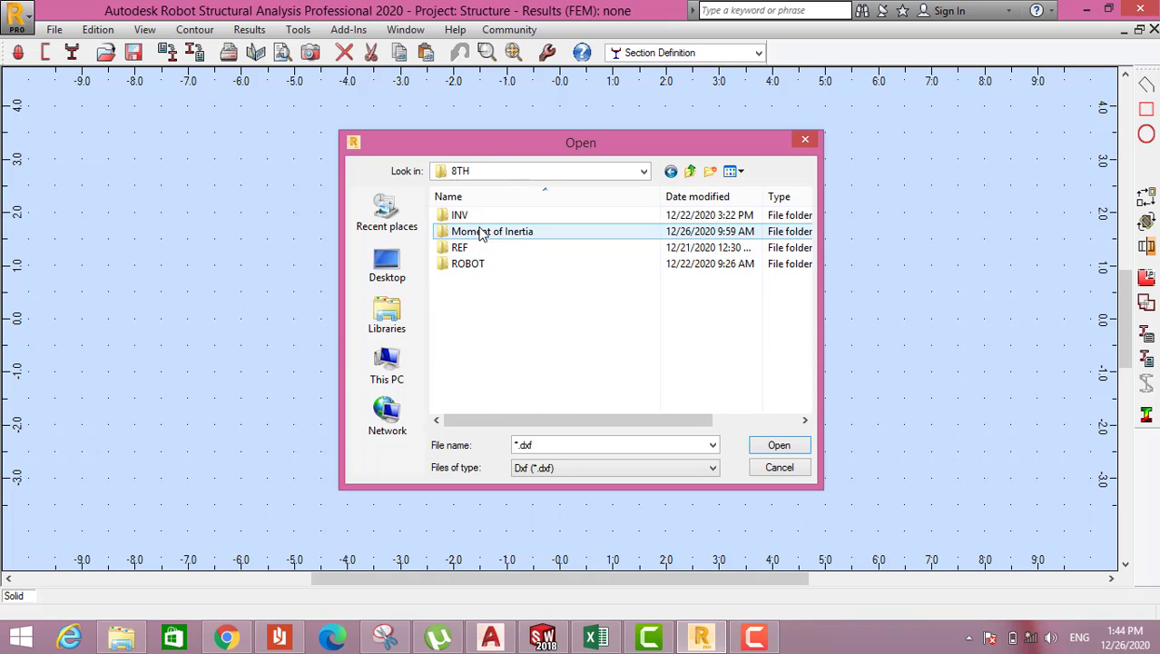
{"action": "left_click", "coordinate": [484, 233]}
{"action": "double_click", "coordinate": [484, 232]}
{"action": "double_click", "coordinate": [489, 217]}
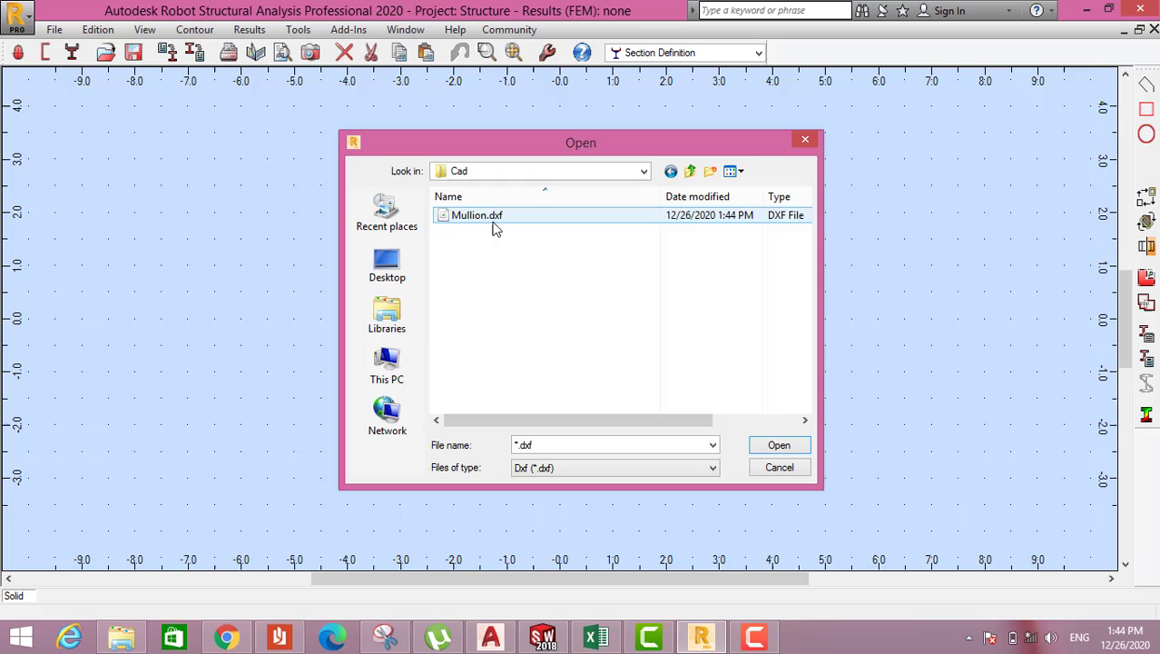
{"action": "left_click", "coordinate": [484, 218]}
{"action": "left_click", "coordinate": [768, 441]}
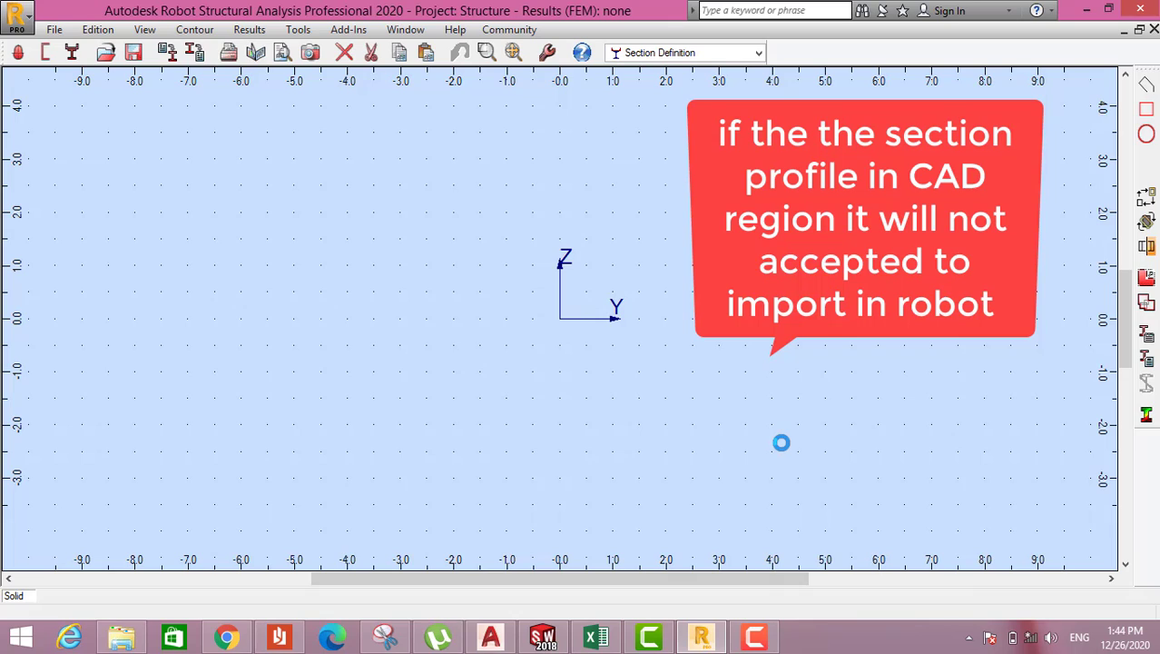
Step: Accept the DXF parameters, leaving the Section Definition grid empty
{"action": "mouse_move", "coordinate": [765, 631]}
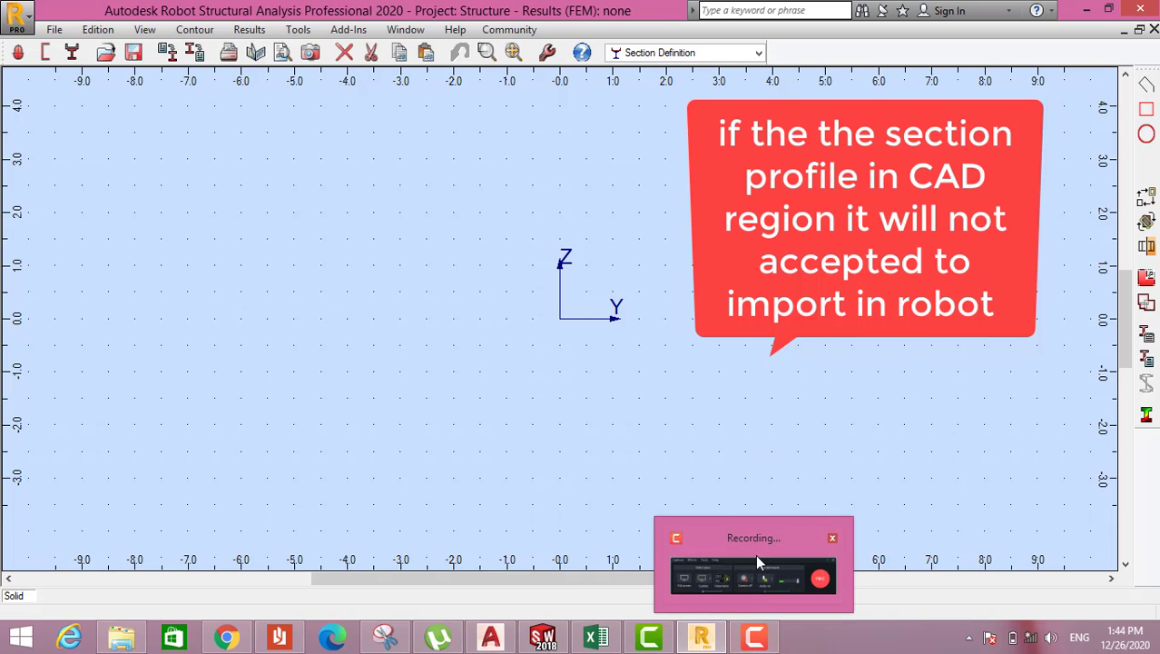
{"action": "left_click", "coordinate": [788, 550]}
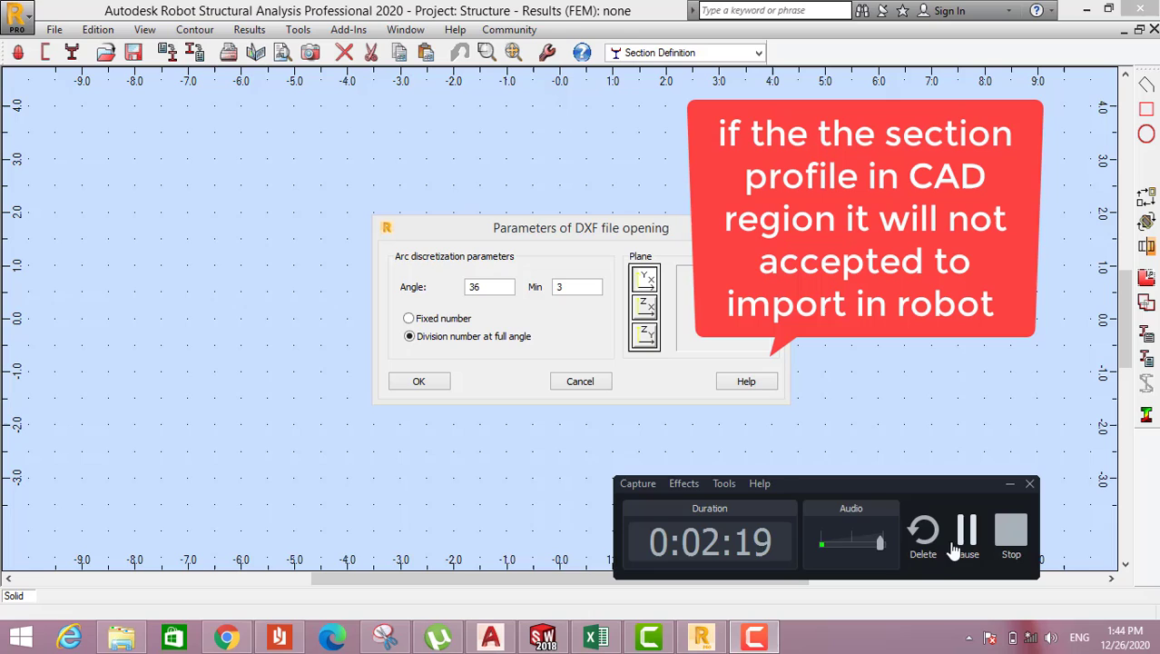
{"action": "left_click", "coordinate": [1011, 486]}
{"action": "left_click", "coordinate": [419, 383]}
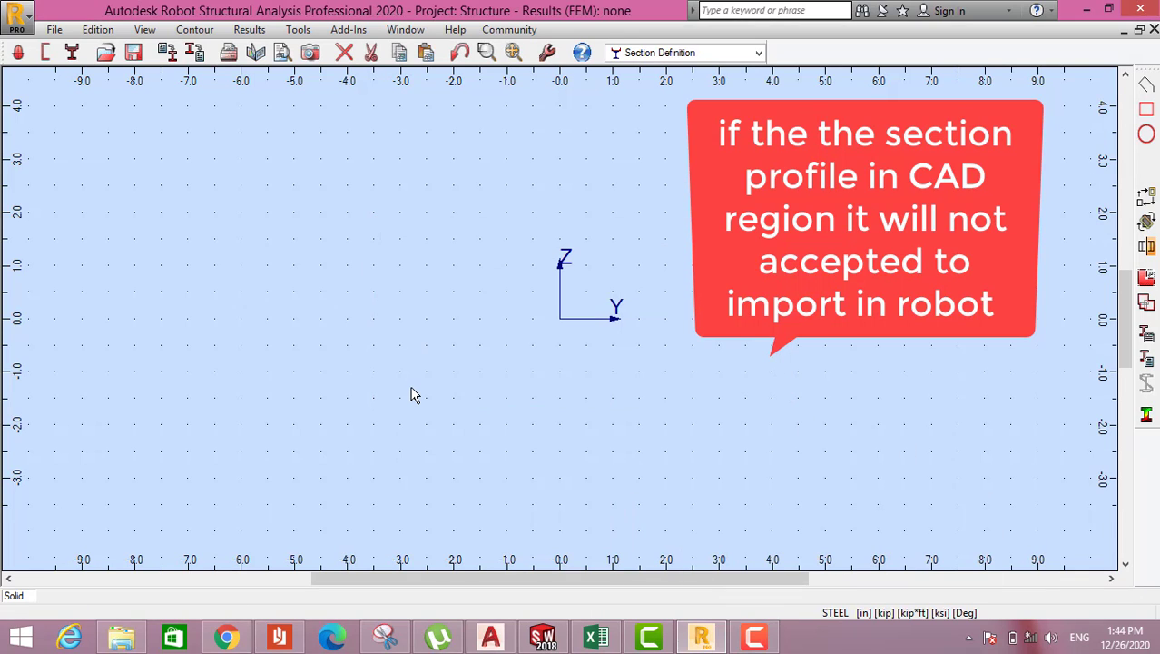
{"action": "scroll", "coordinate": [485, 309], "scroll_direction": "down", "scroll_amount": 3}
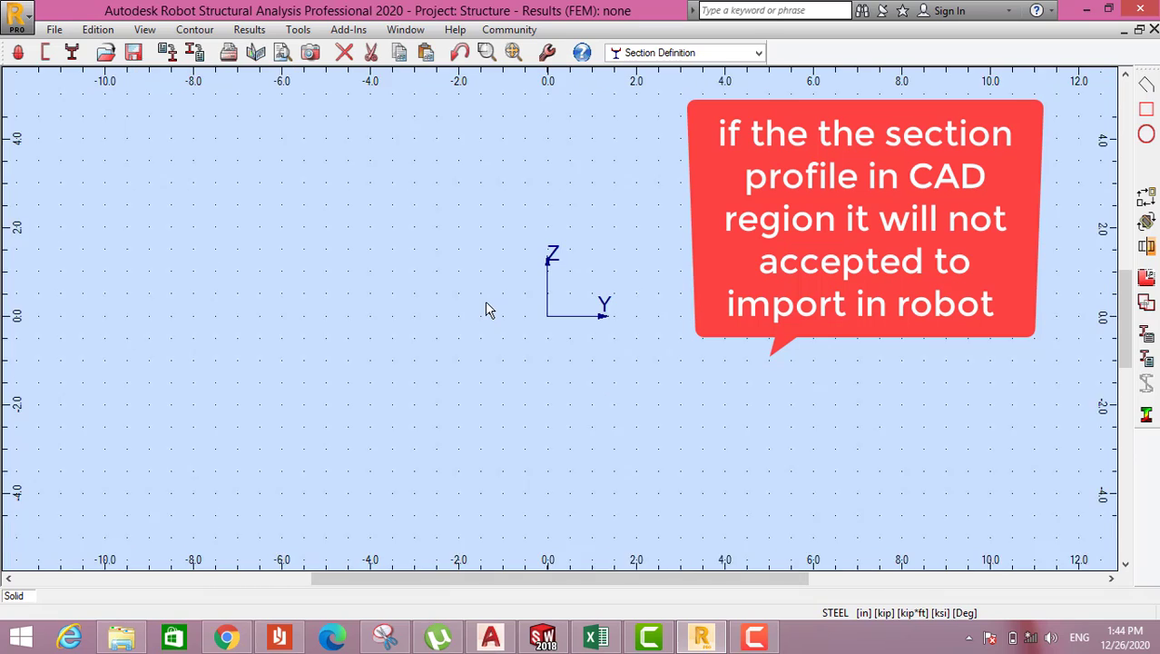
{"action": "scroll", "coordinate": [486, 310], "scroll_direction": "up", "scroll_amount": 3}
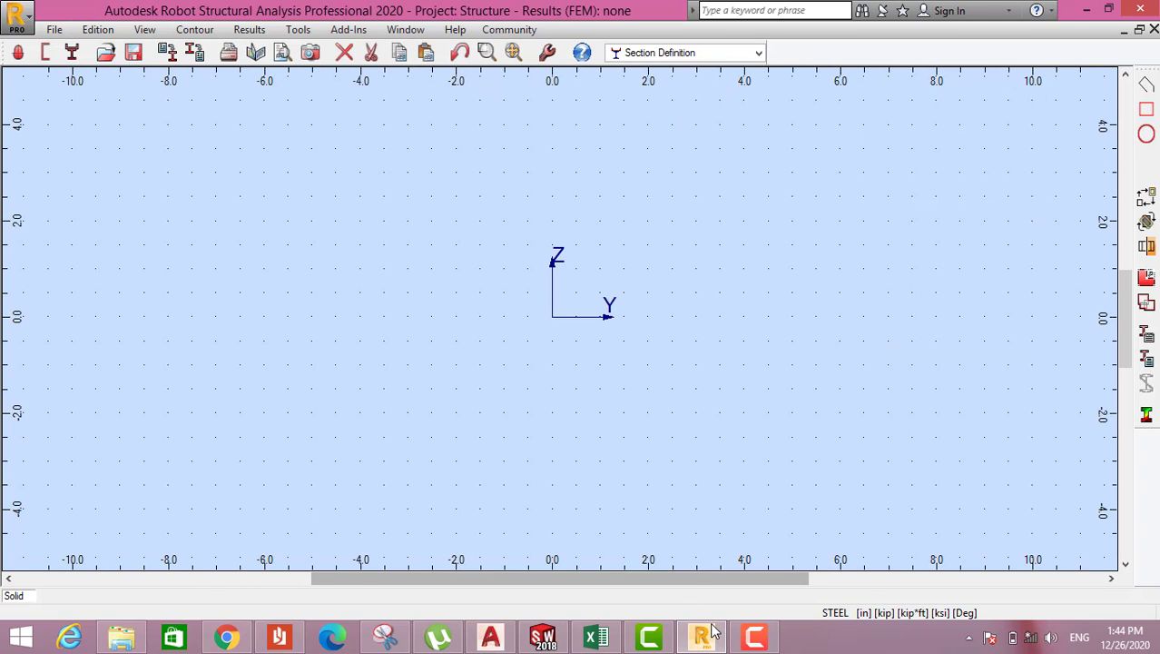
Step: In AutoCAD, explode the mullion region into lines and confirm an edge is now a Line
{"action": "left_click", "coordinate": [491, 637]}
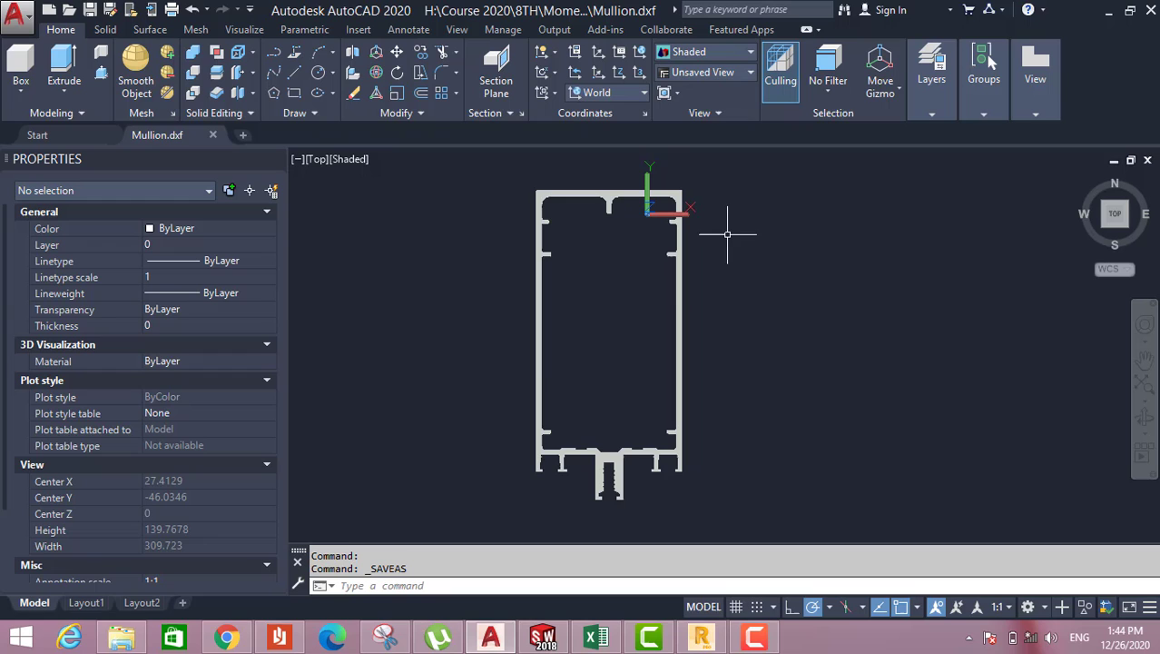
{"action": "left_click", "coordinate": [705, 643]}
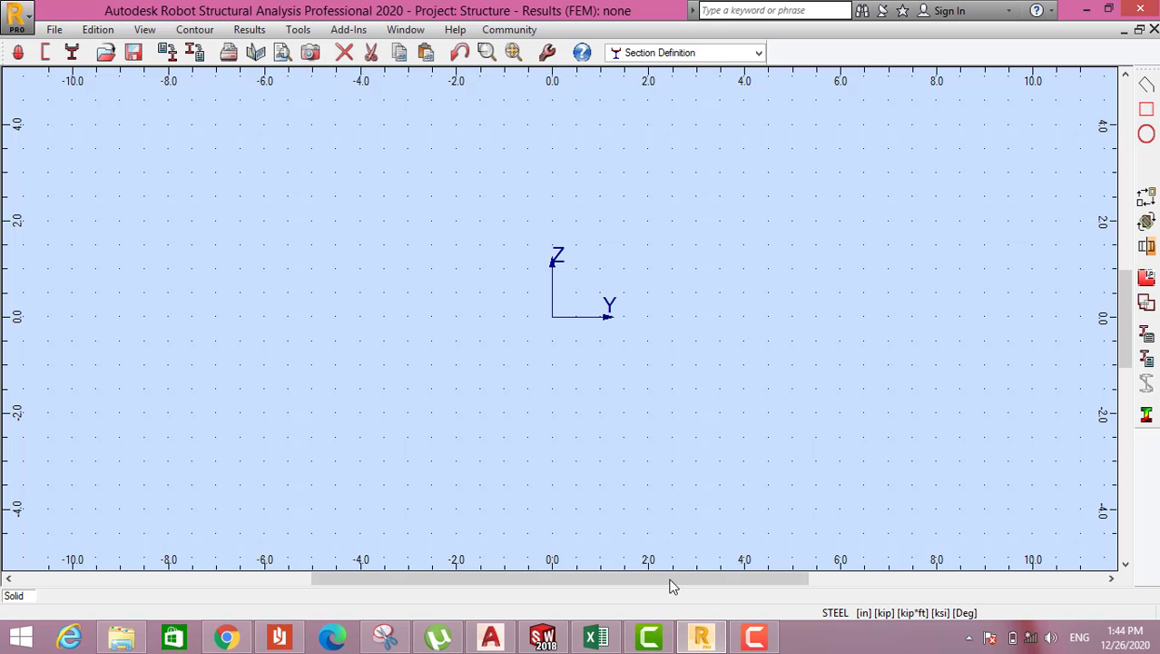
{"action": "left_click", "coordinate": [702, 637]}
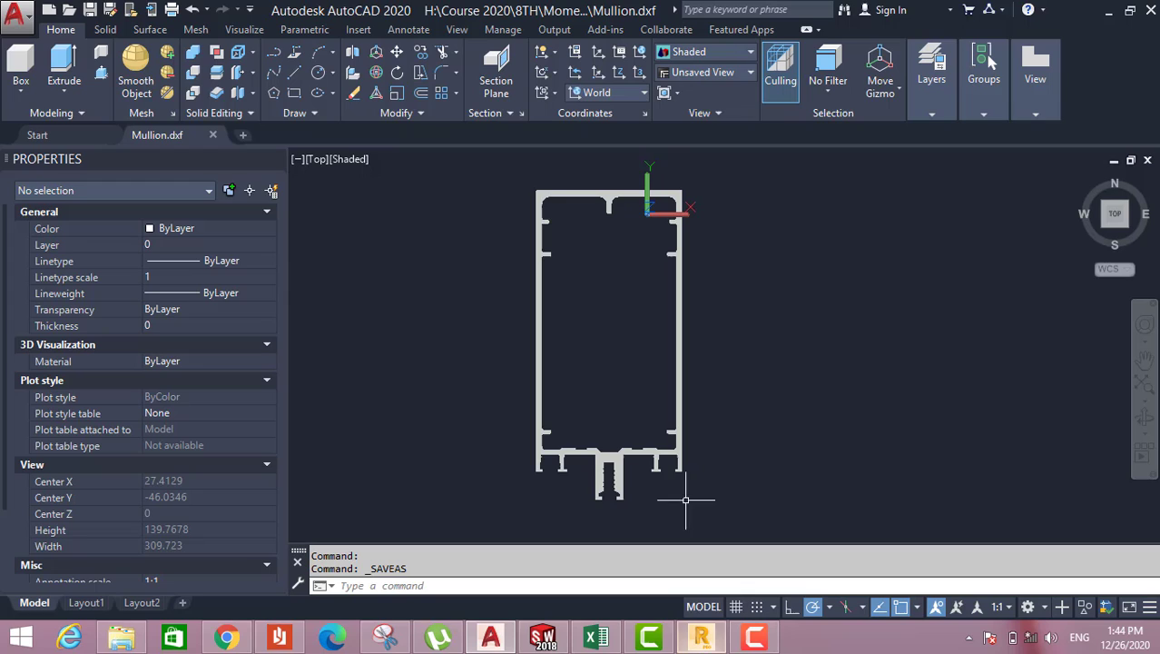
{"action": "type", "text": "x"}
{"action": "key", "text": "Return"}
{"action": "left_click", "coordinate": [712, 332]}
{"action": "left_click", "coordinate": [575, 258]}
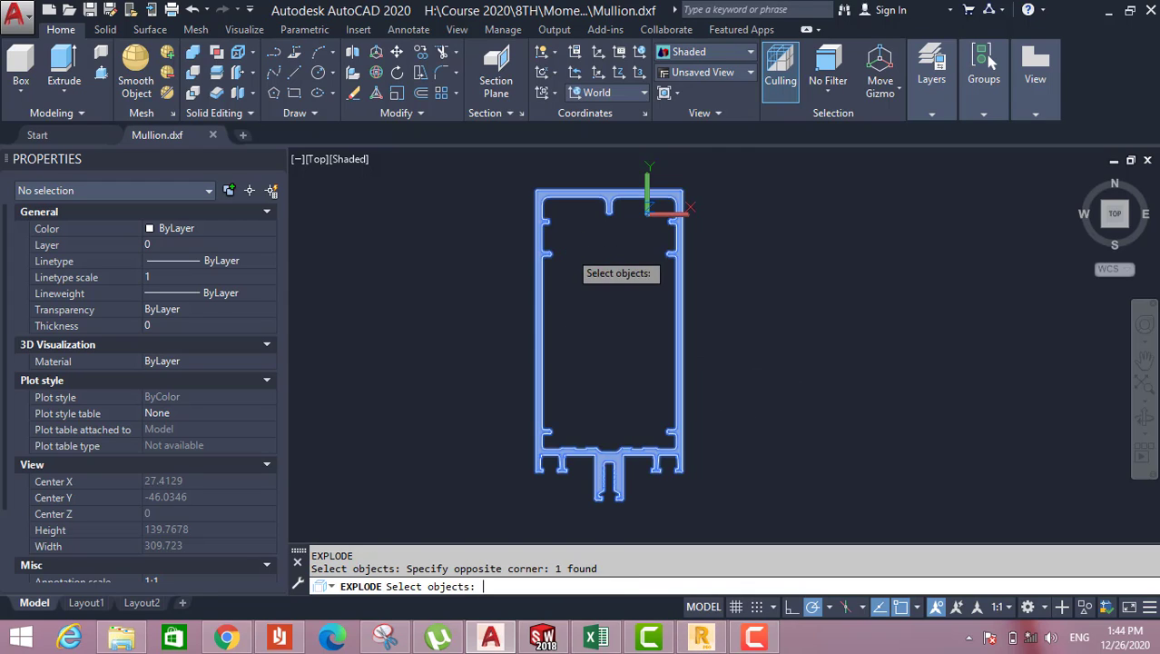
{"action": "key", "text": "Return"}
{"action": "left_click", "coordinate": [14, 14]}
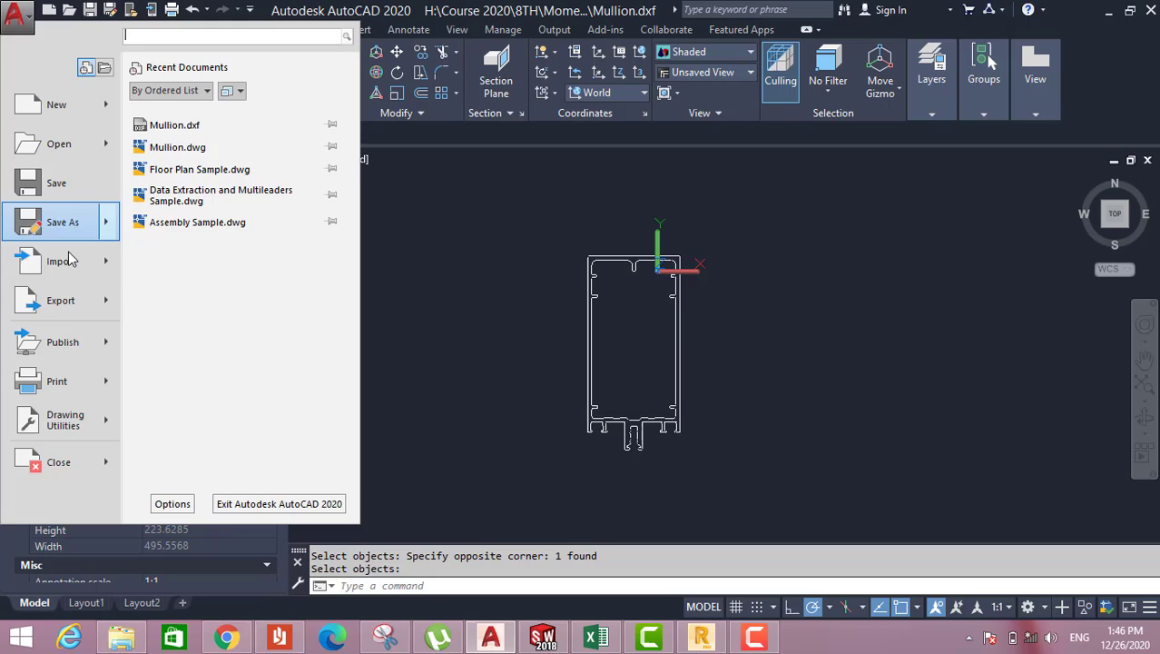
{"action": "key", "text": "Escape"}
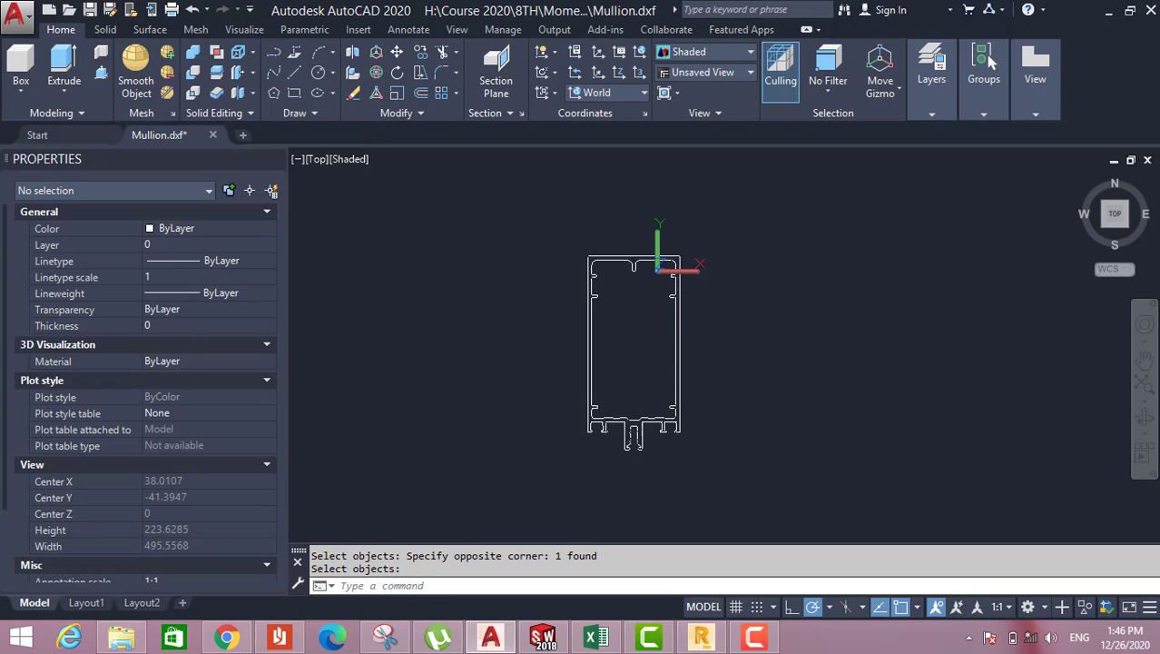
{"action": "left_click", "coordinate": [675, 333]}
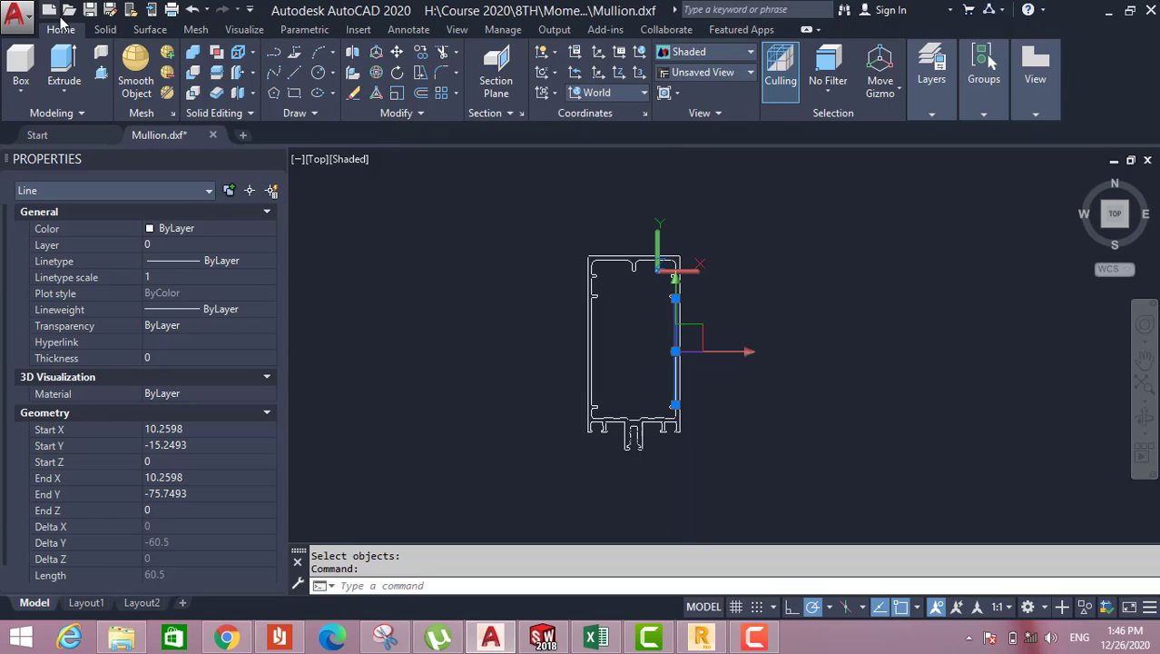
Step: Save a copy of the exploded drawing as Mullion_1 in DXF format
{"action": "left_click", "coordinate": [17, 13]}
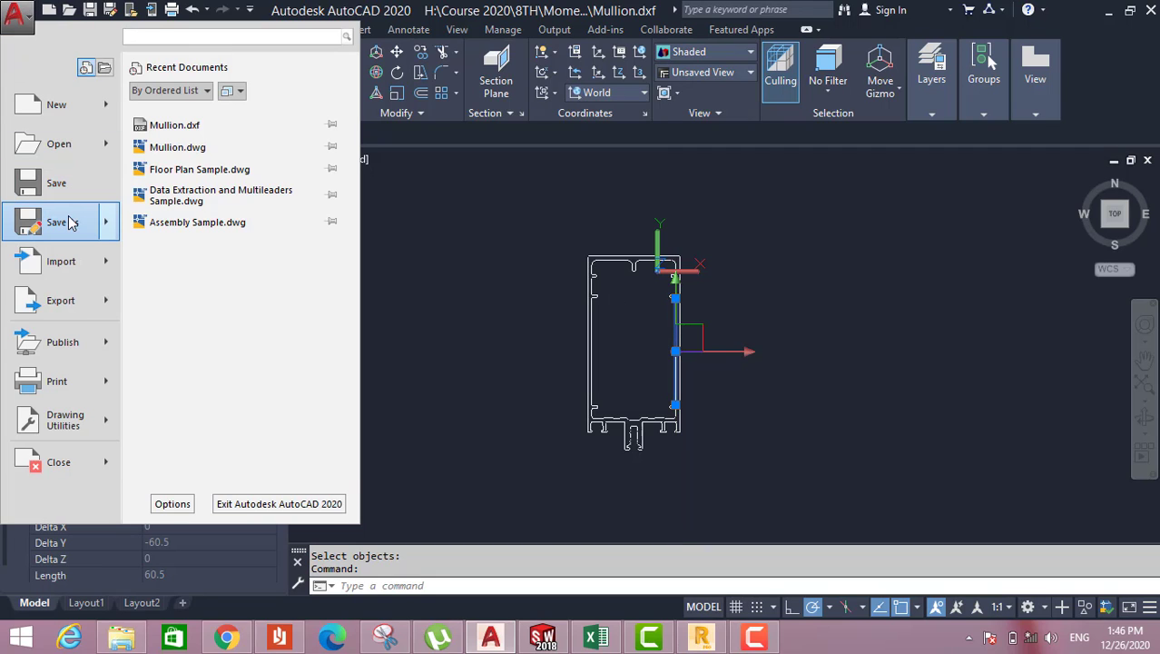
{"action": "mouse_move", "coordinate": [72, 224]}
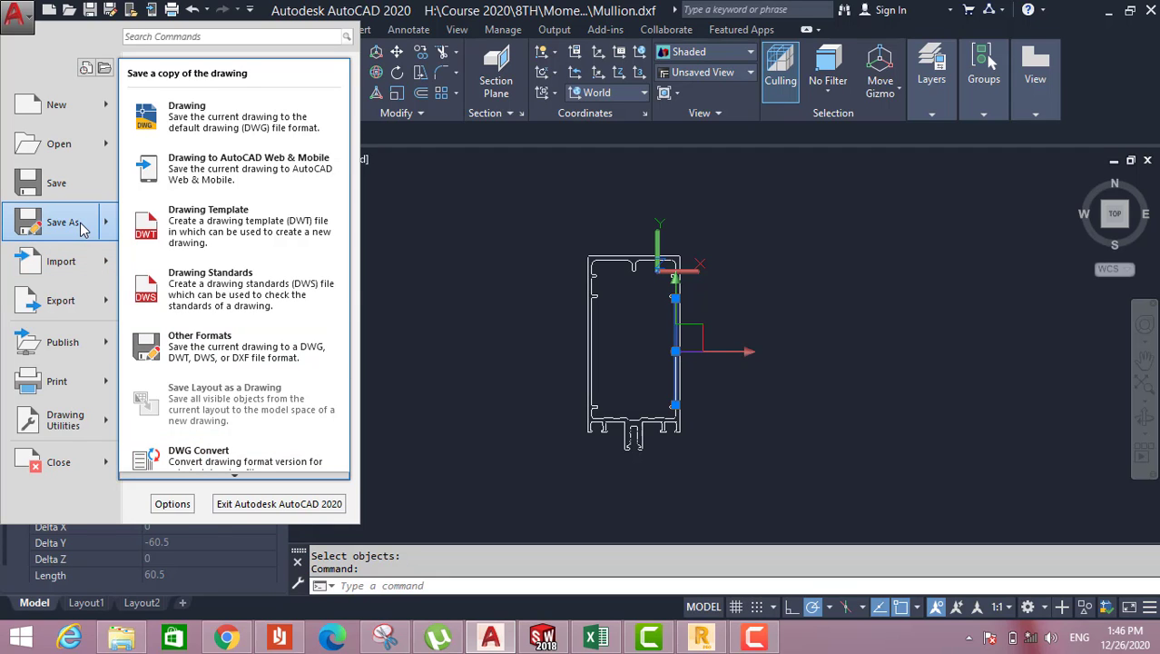
{"action": "left_click", "coordinate": [209, 123]}
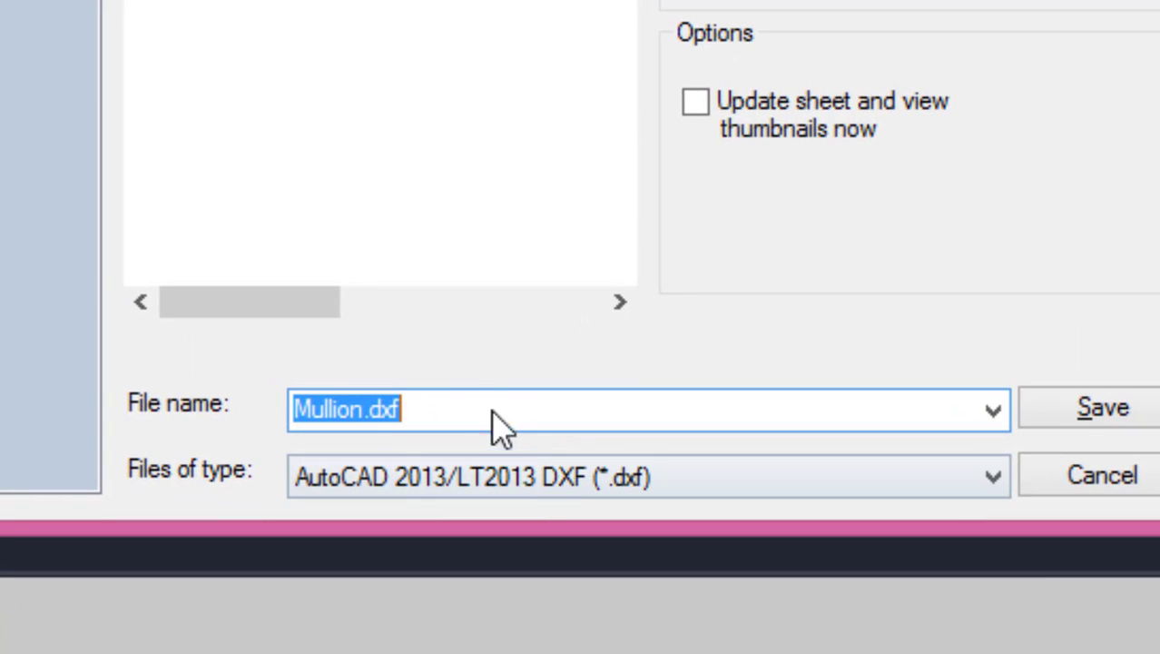
{"action": "left_click", "coordinate": [423, 403]}
{"action": "left_click_drag", "start_coordinate": [368, 407], "coordinate": [484, 386]}
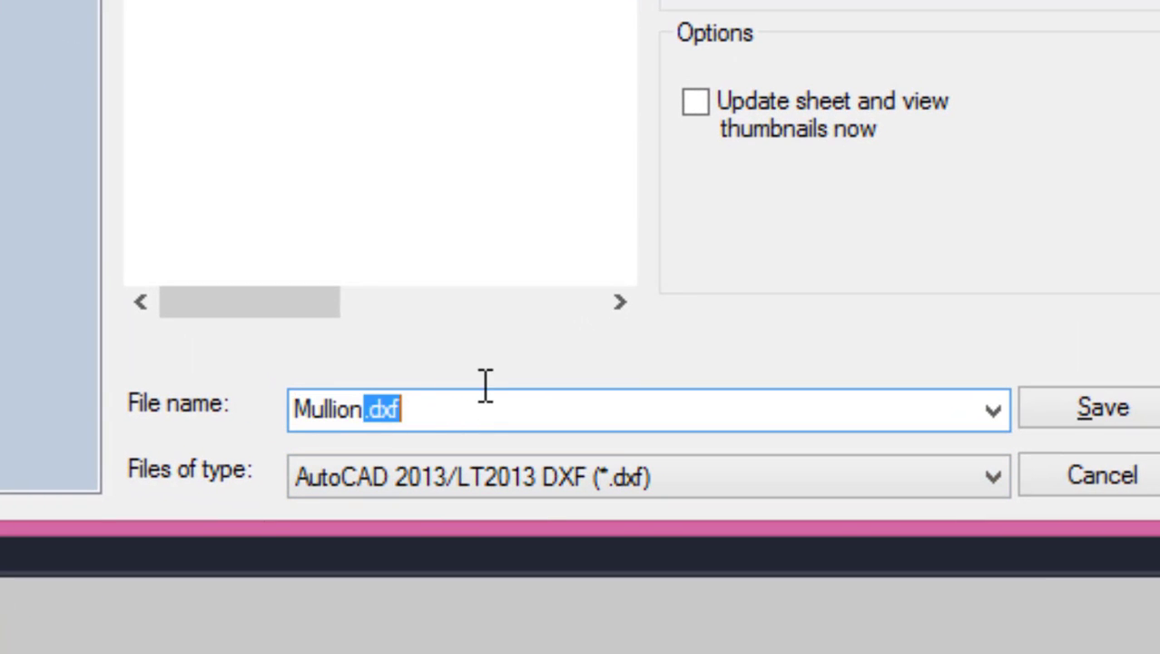
{"action": "type", "text": "_1"}
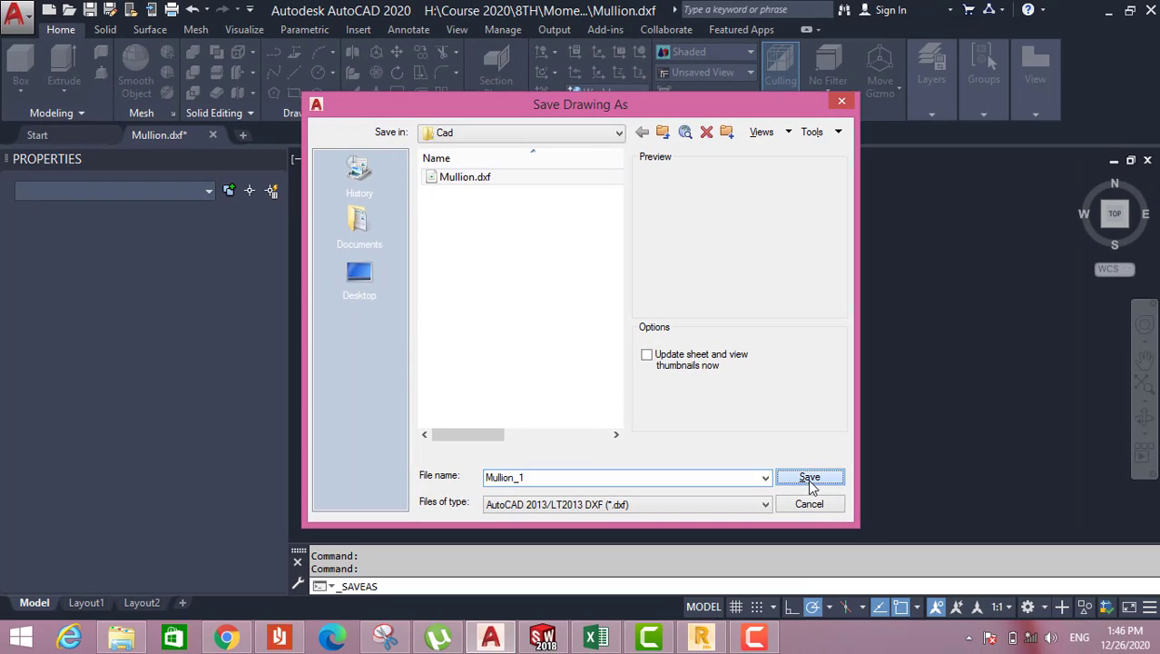
{"action": "left_click", "coordinate": [1101, 408]}
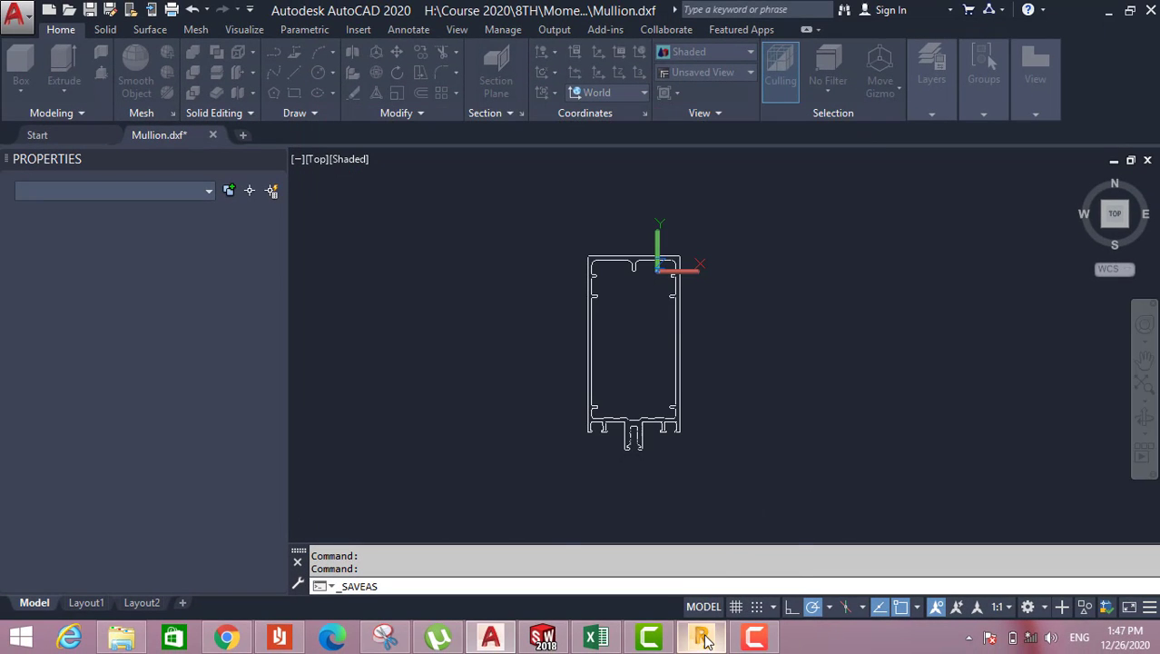
Step: Import Mullion.dxf from the Cad folder into Robot again and accept the DXF parameters
{"action": "left_click", "coordinate": [701, 549]}
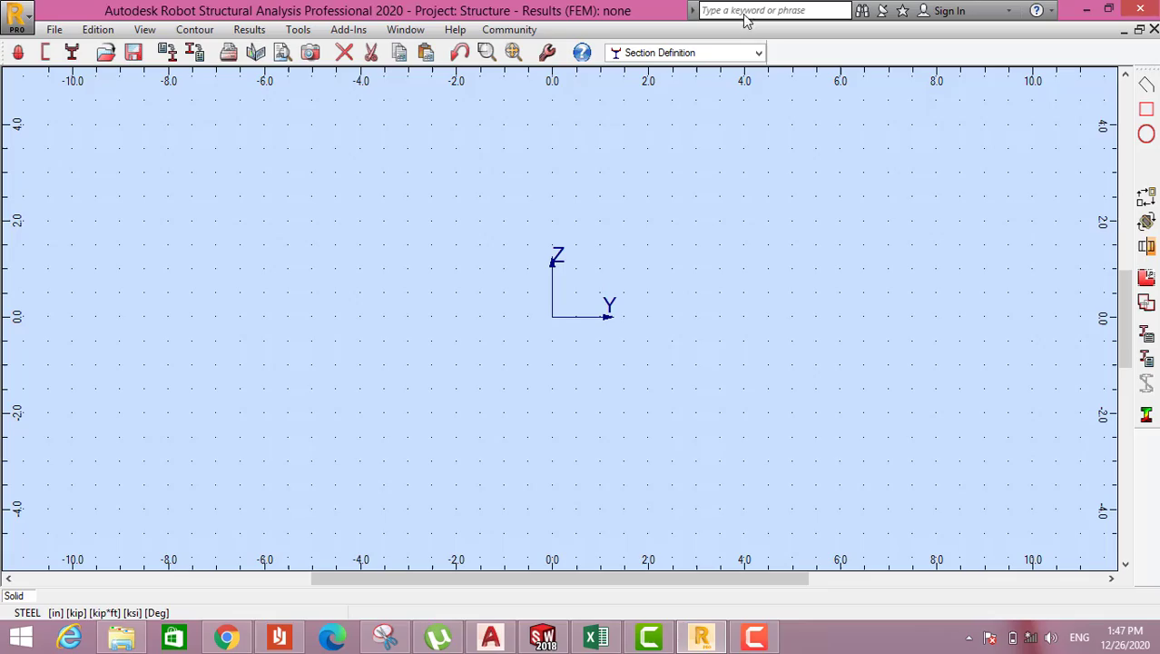
{"action": "left_click", "coordinate": [54, 30]}
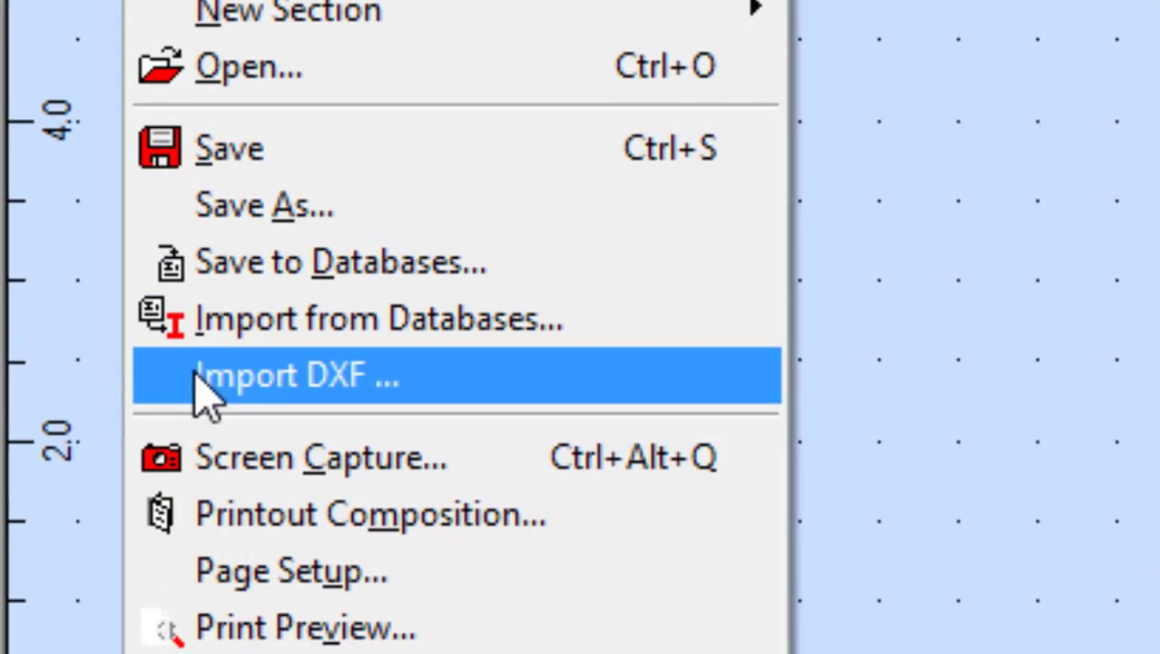
{"action": "left_click", "coordinate": [196, 376]}
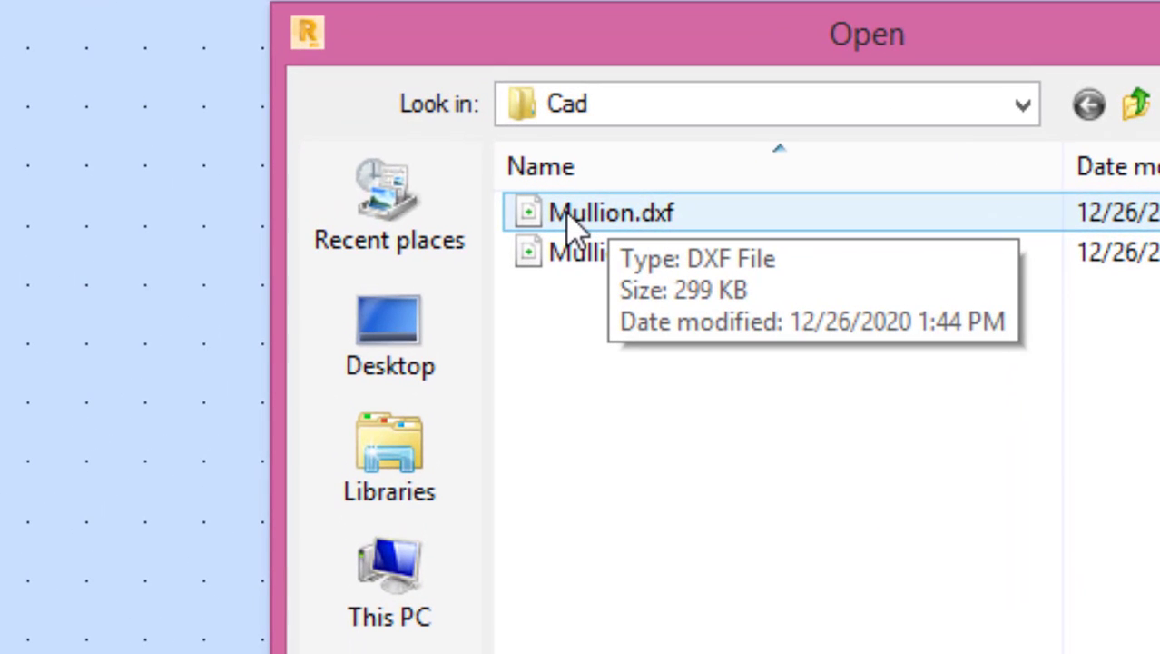
{"action": "left_click", "coordinate": [613, 225]}
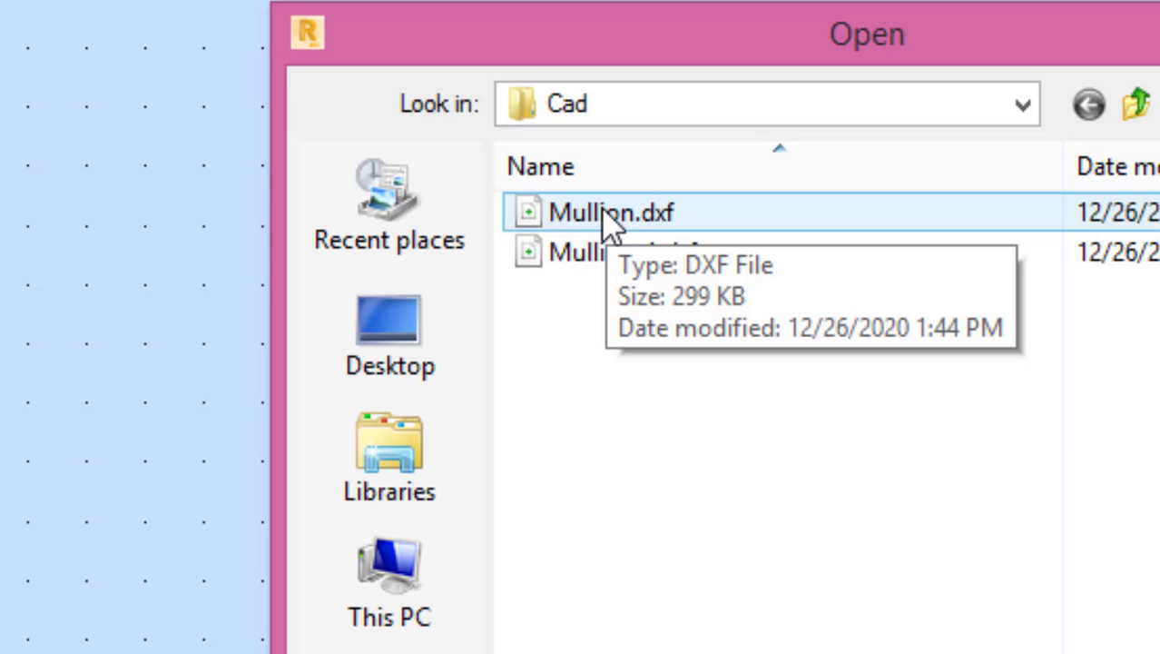
{"action": "left_click", "coordinate": [602, 209]}
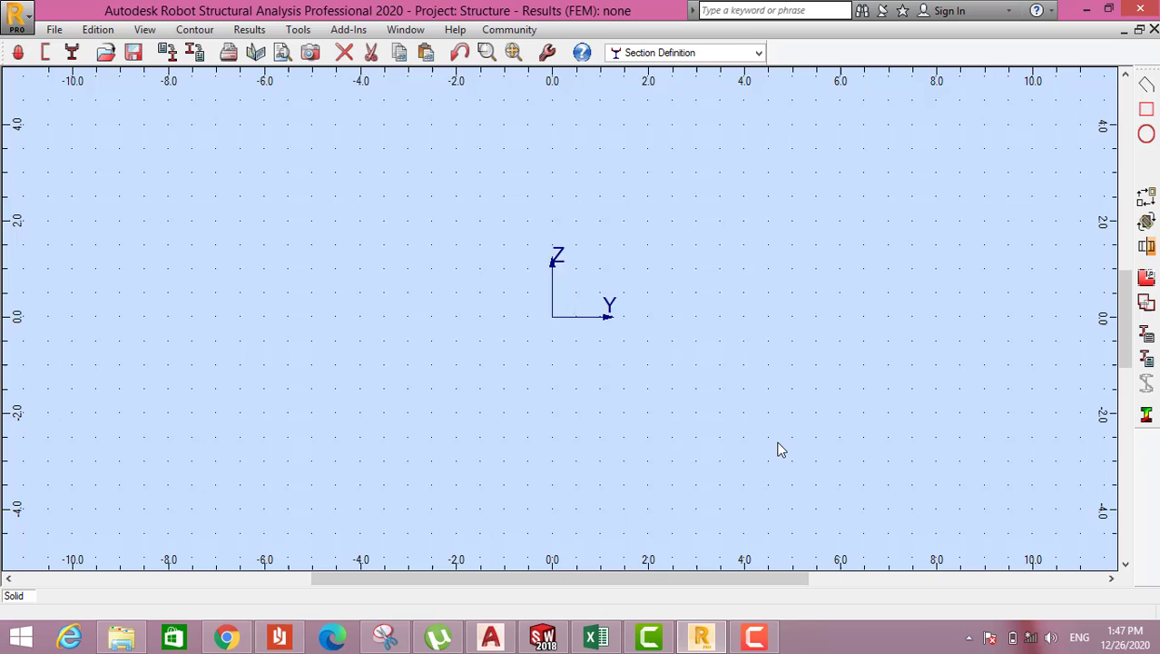
{"action": "left_click", "coordinate": [419, 381]}
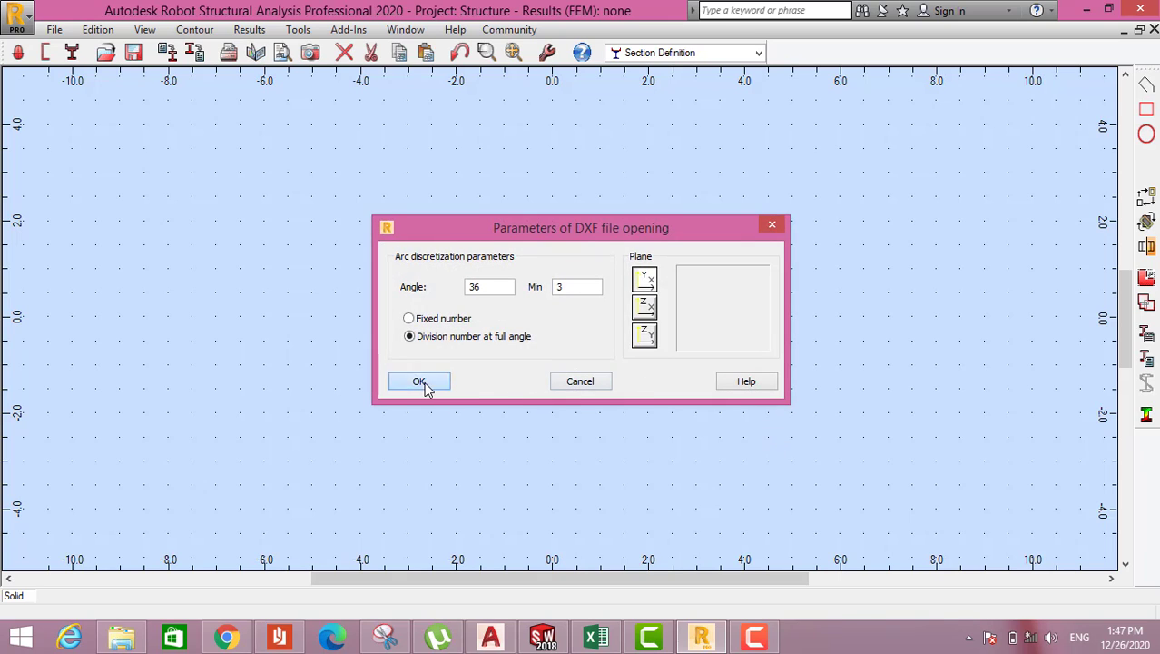
Step: Import Mullion_1.dxf so the mullion shows as a hatched steel section
{"action": "left_click", "coordinate": [55, 29]}
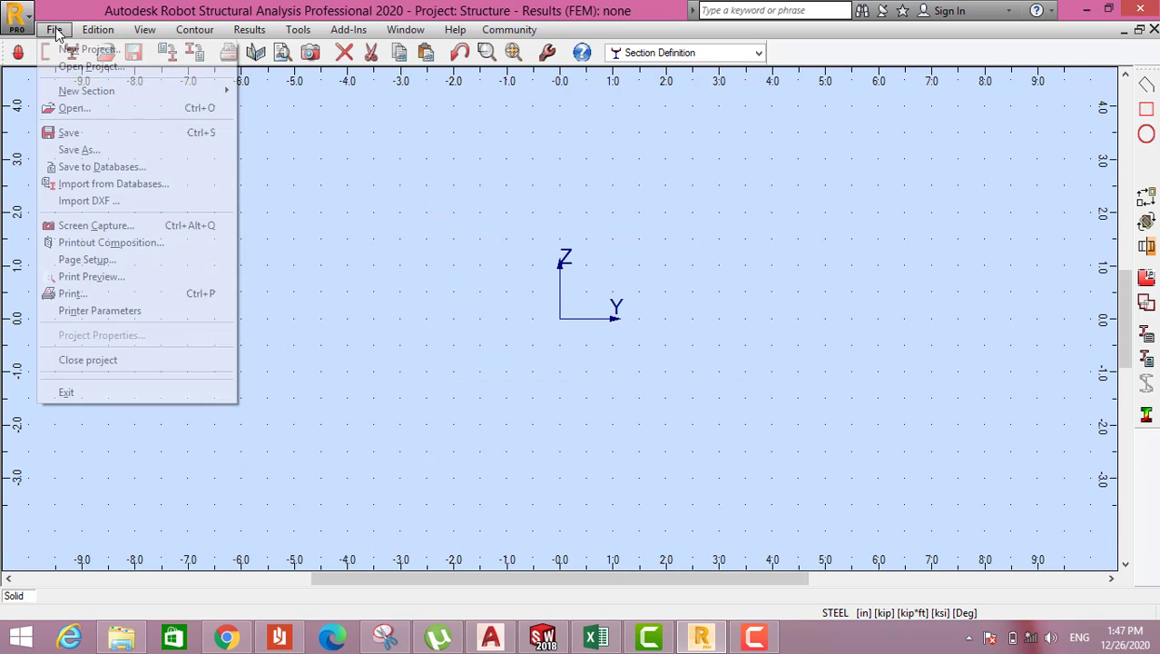
{"action": "left_click", "coordinate": [97, 203]}
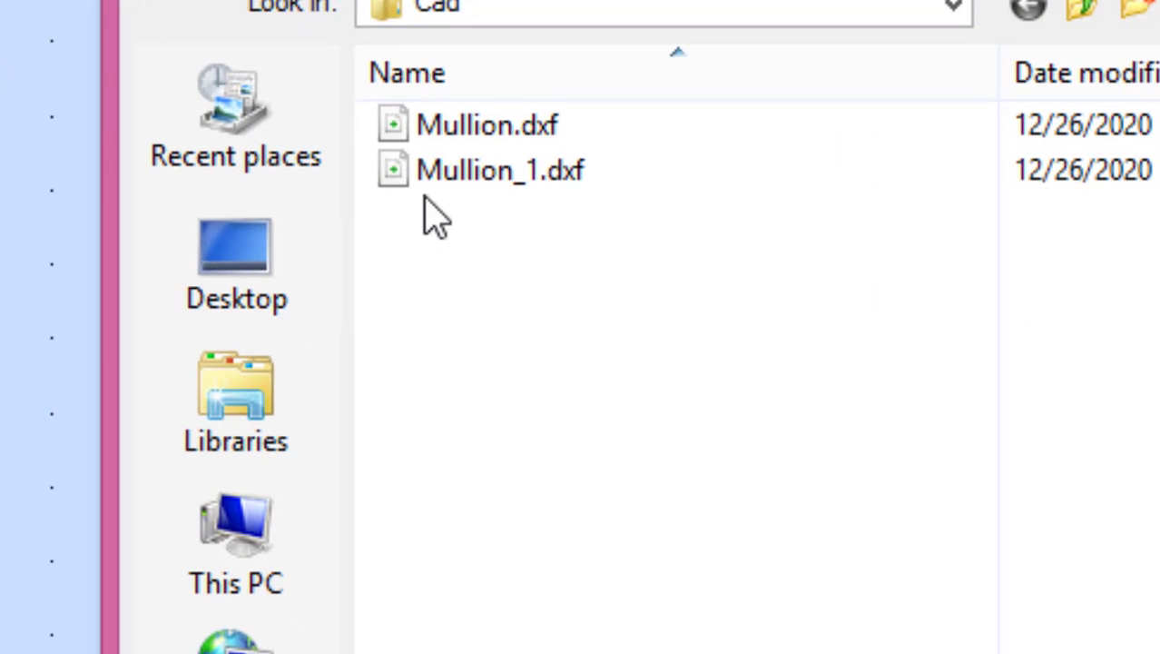
{"action": "left_click", "coordinate": [470, 220]}
{"action": "left_click", "coordinate": [467, 174]}
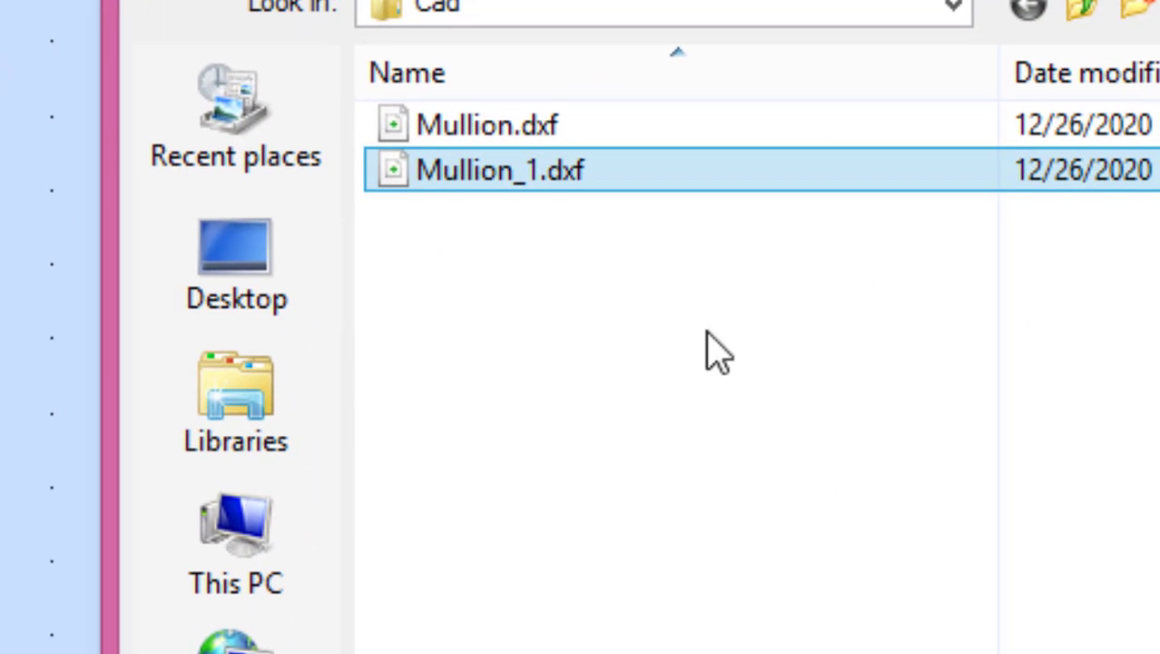
{"action": "mouse_move", "coordinate": [485, 179]}
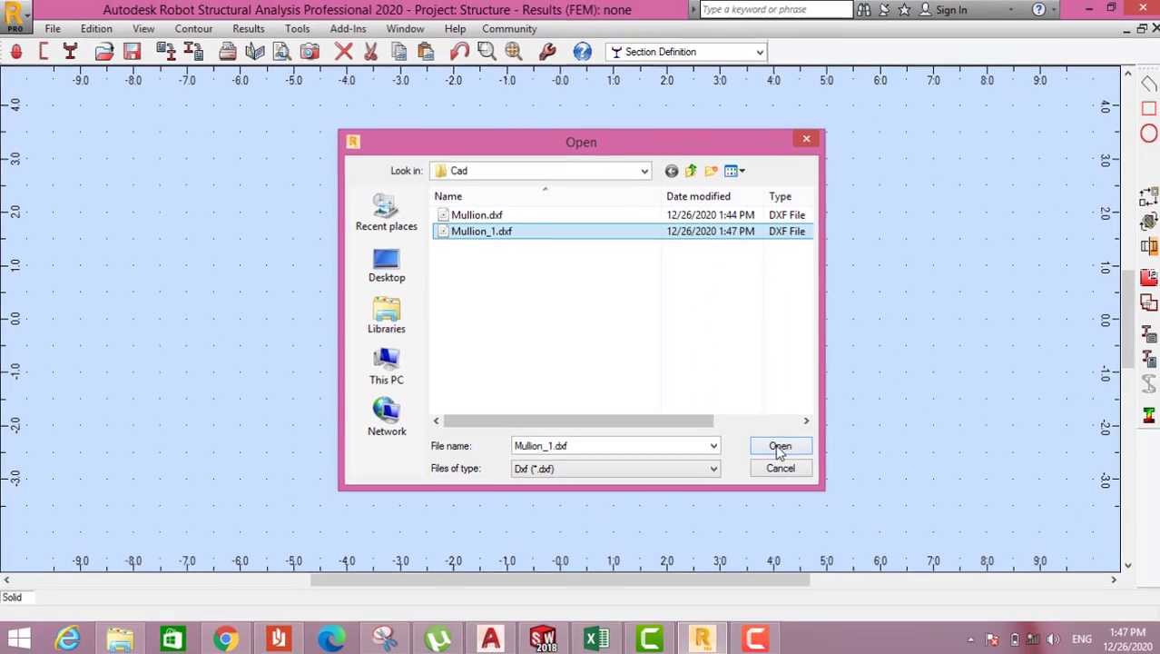
{"action": "left_click", "coordinate": [779, 447]}
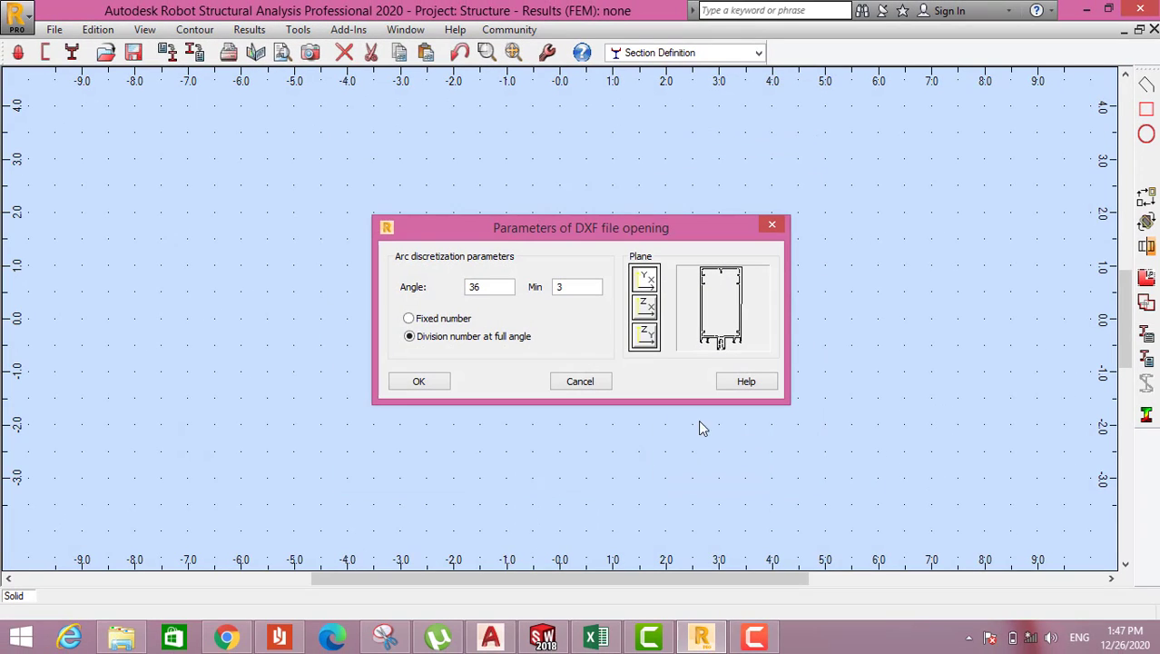
{"action": "left_click", "coordinate": [431, 384]}
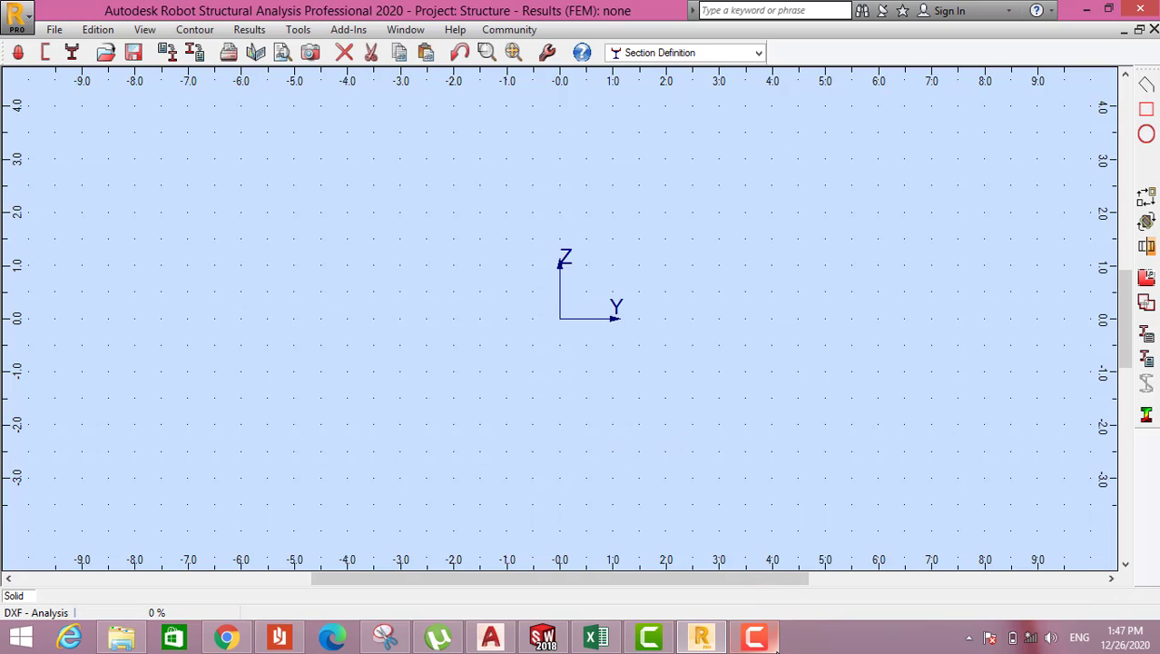
{"action": "left_click", "coordinate": [754, 636]}
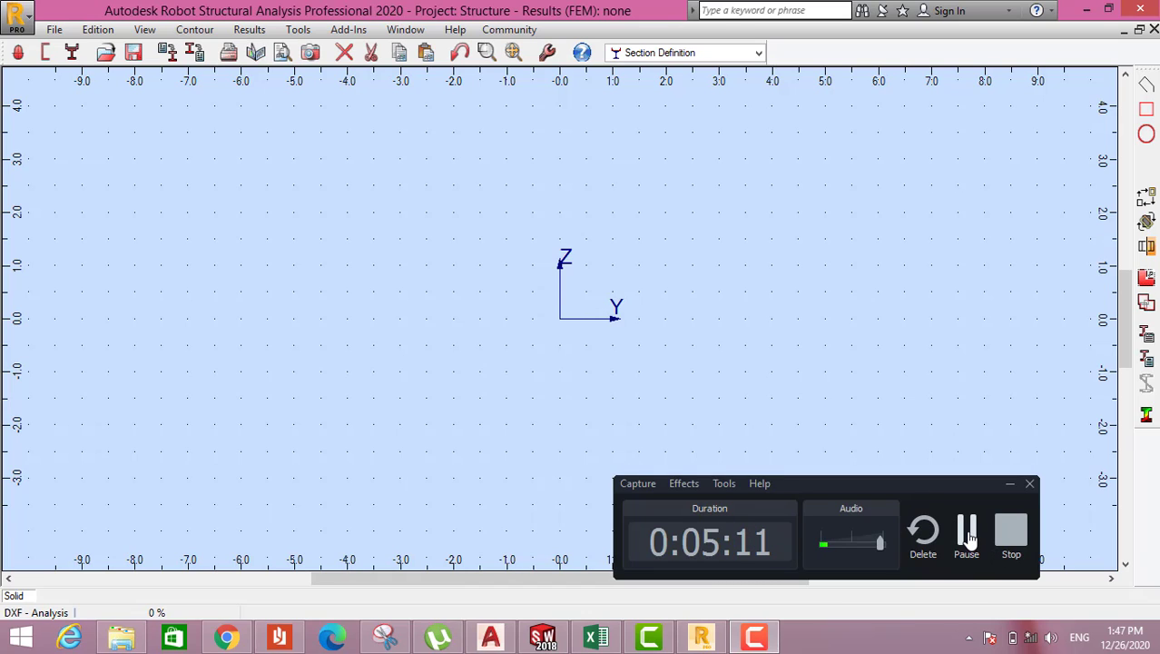
{"action": "left_click", "coordinate": [967, 536]}
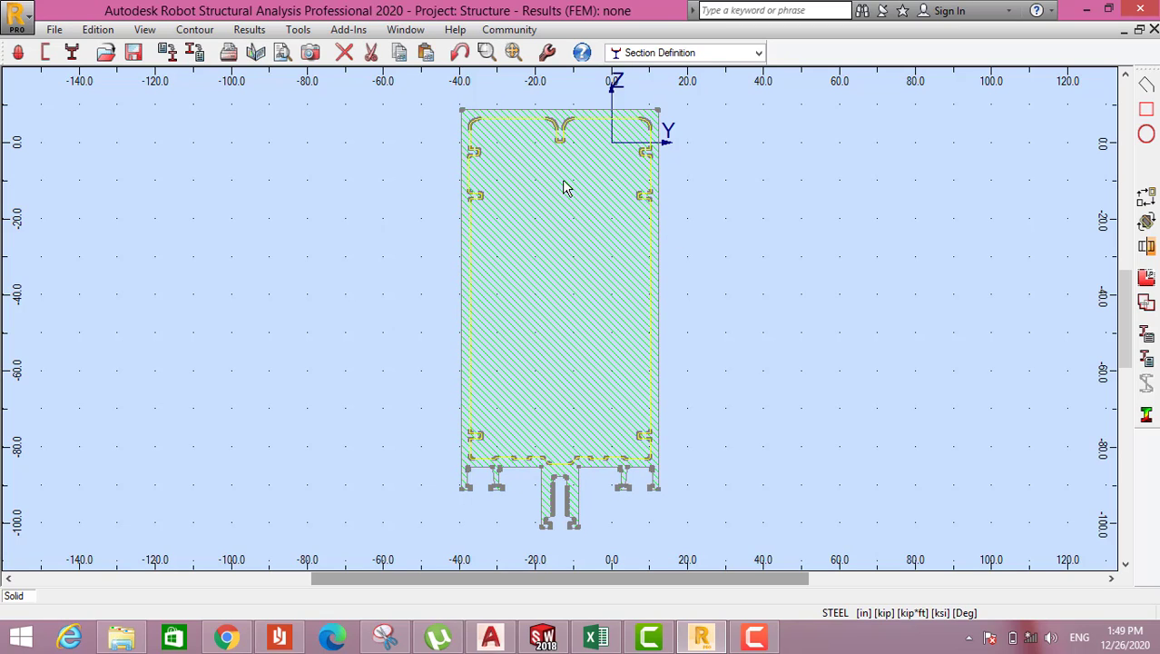
Step: Set the mullion's inner contour to Opening in its Properties and apply it
{"action": "right_click", "coordinate": [505, 182]}
{"action": "left_click", "coordinate": [559, 299]}
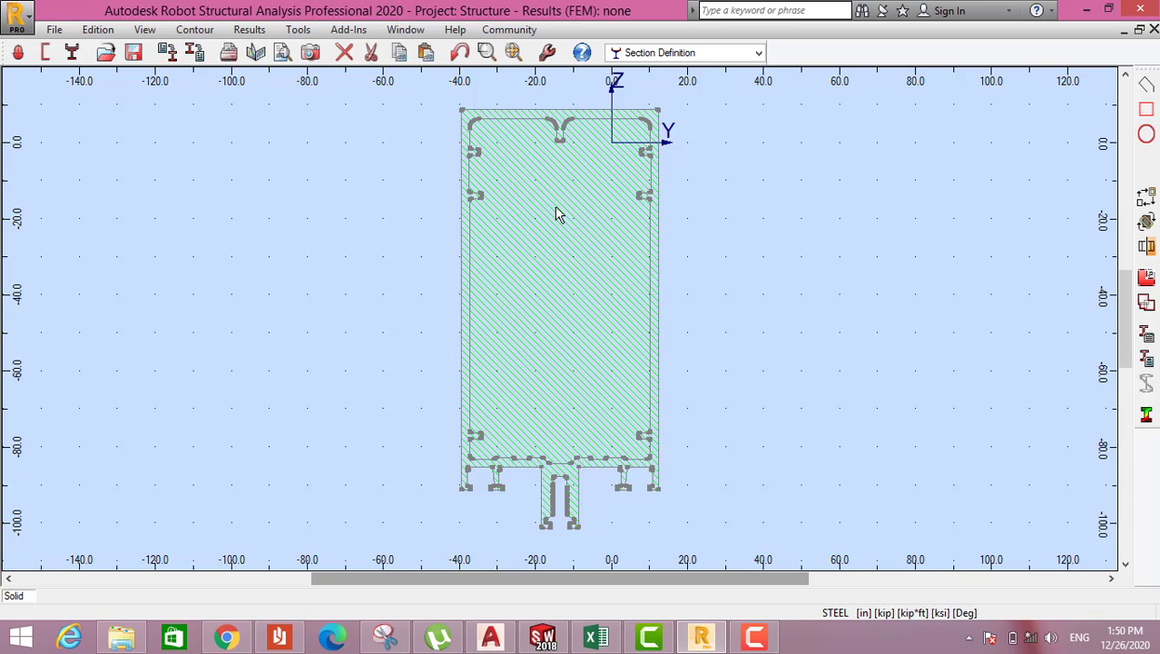
{"action": "right_click", "coordinate": [558, 215]}
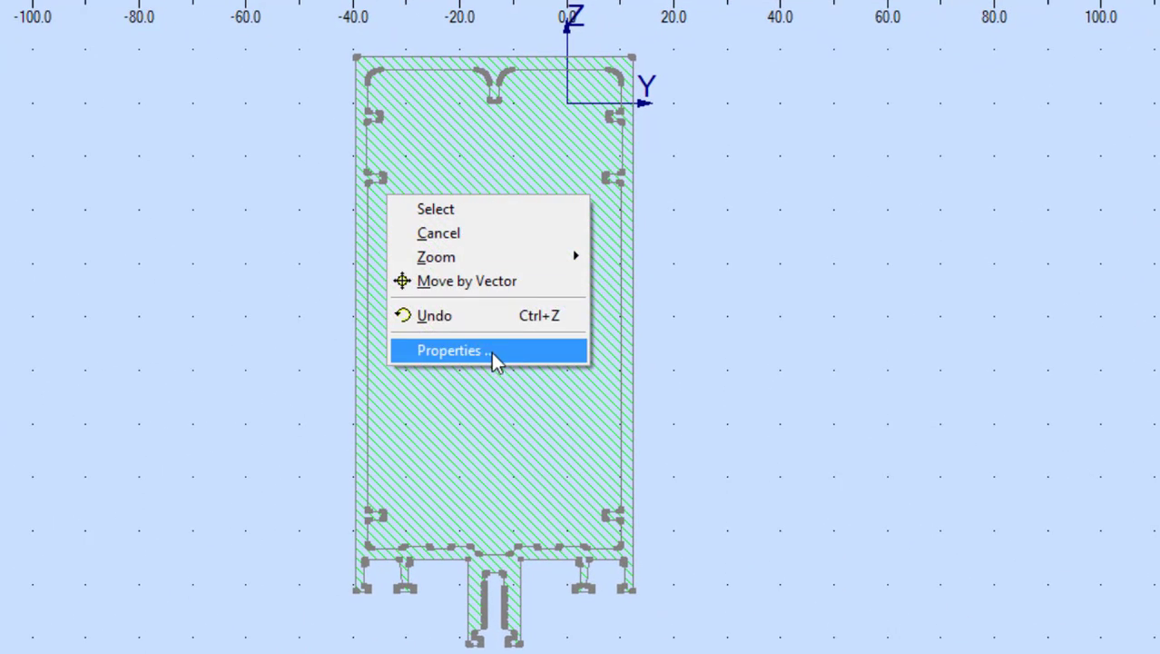
{"action": "left_click", "coordinate": [494, 351]}
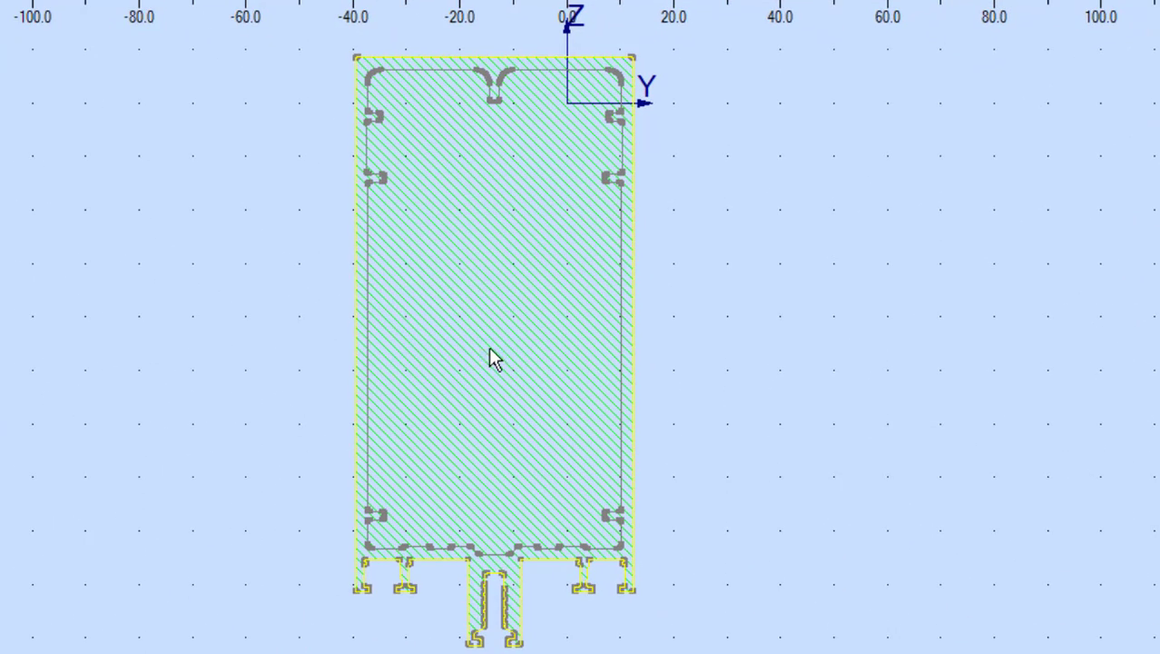
{"action": "left_click", "coordinate": [532, 80]}
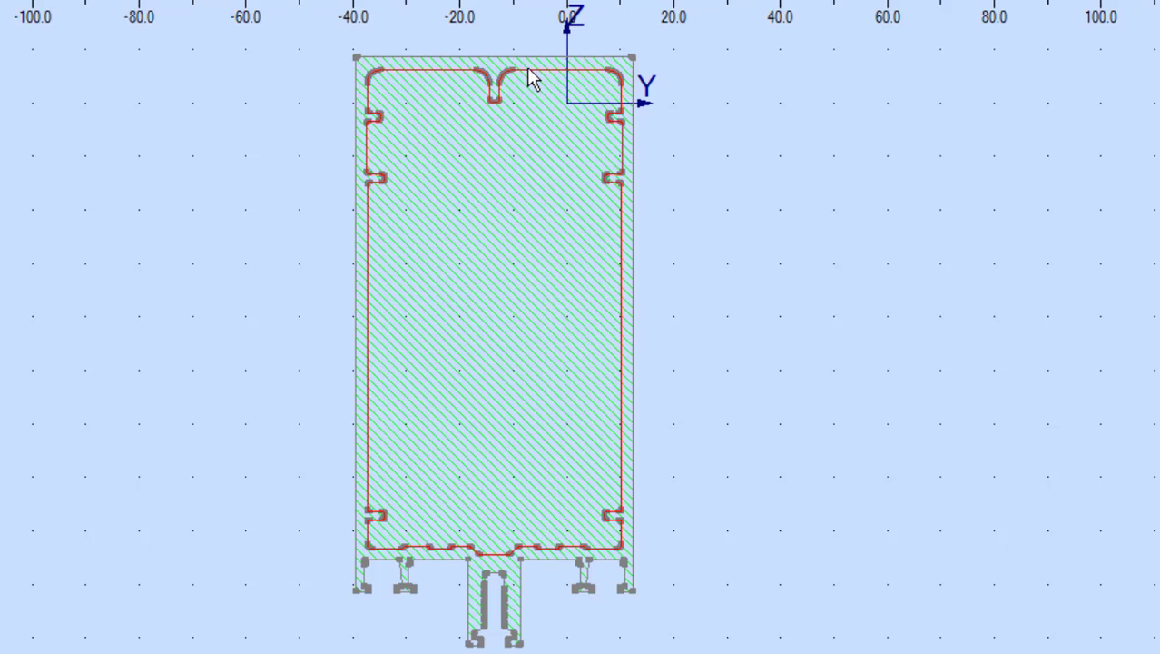
{"action": "right_click", "coordinate": [532, 80]}
{"action": "left_click", "coordinate": [523, 232]}
{"action": "left_click", "coordinate": [343, 251]}
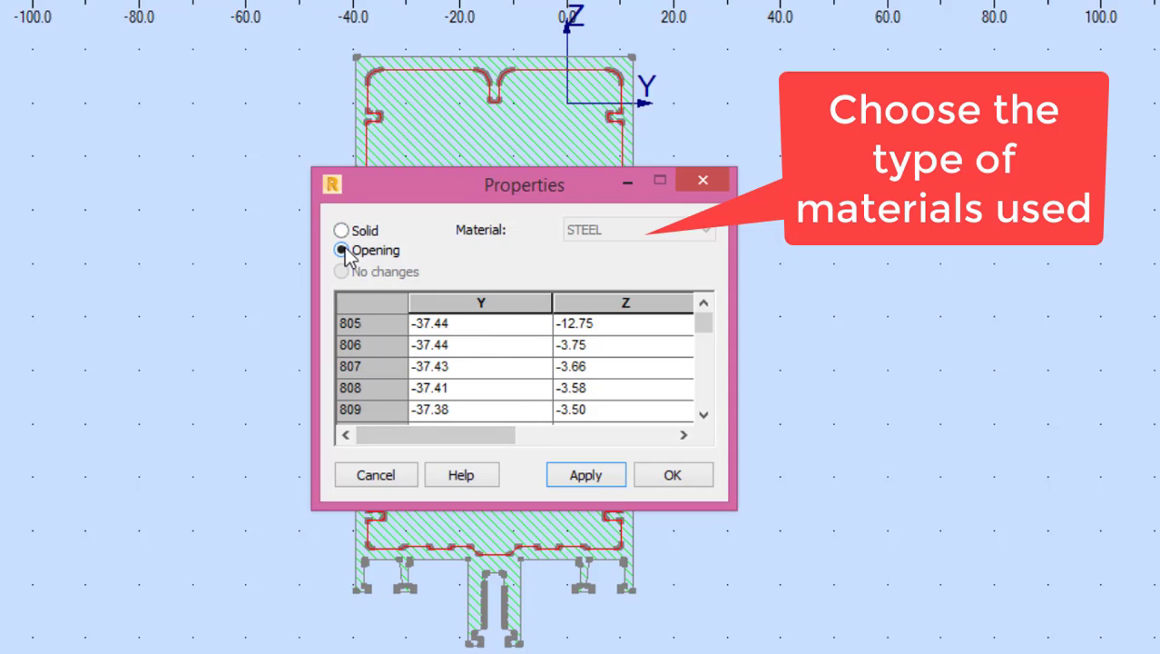
{"action": "left_click", "coordinate": [592, 472]}
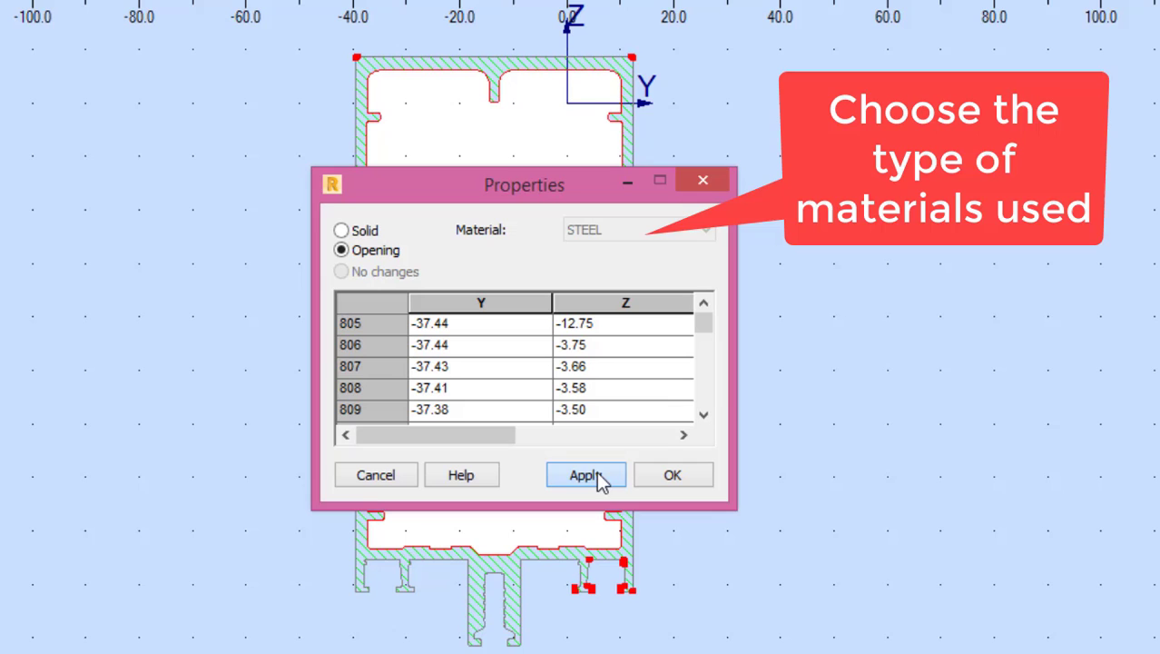
{"action": "left_click", "coordinate": [705, 181]}
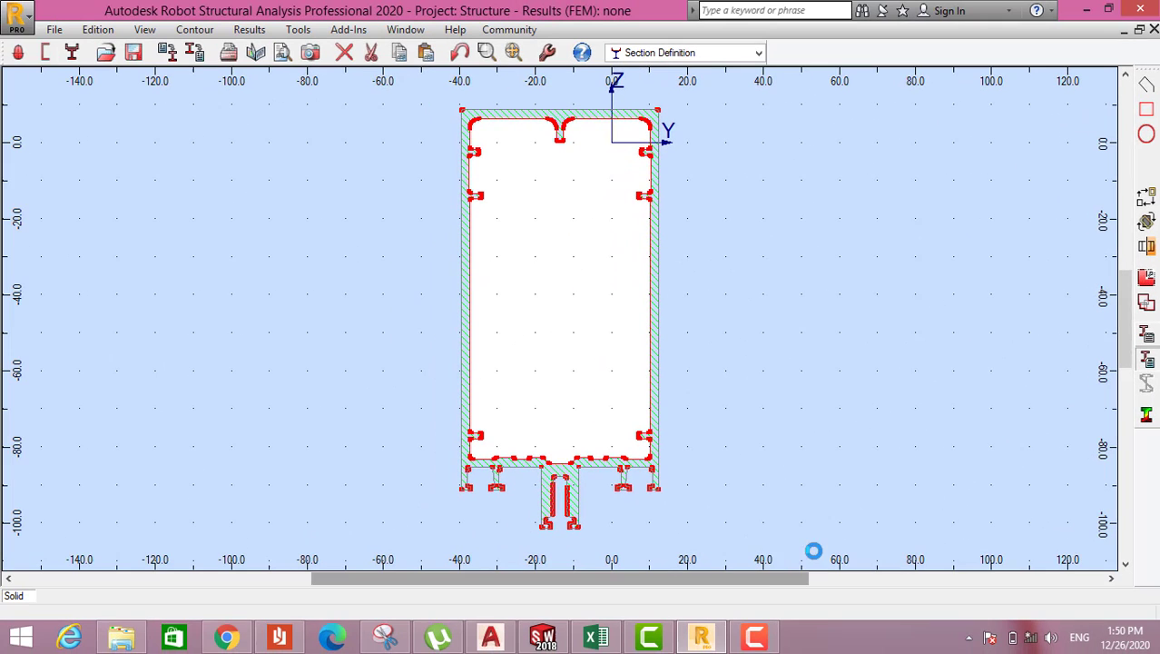
Step: Calculate the hollow section's properties, then return to the Moment of Inertia workbook
{"action": "left_click", "coordinate": [753, 635]}
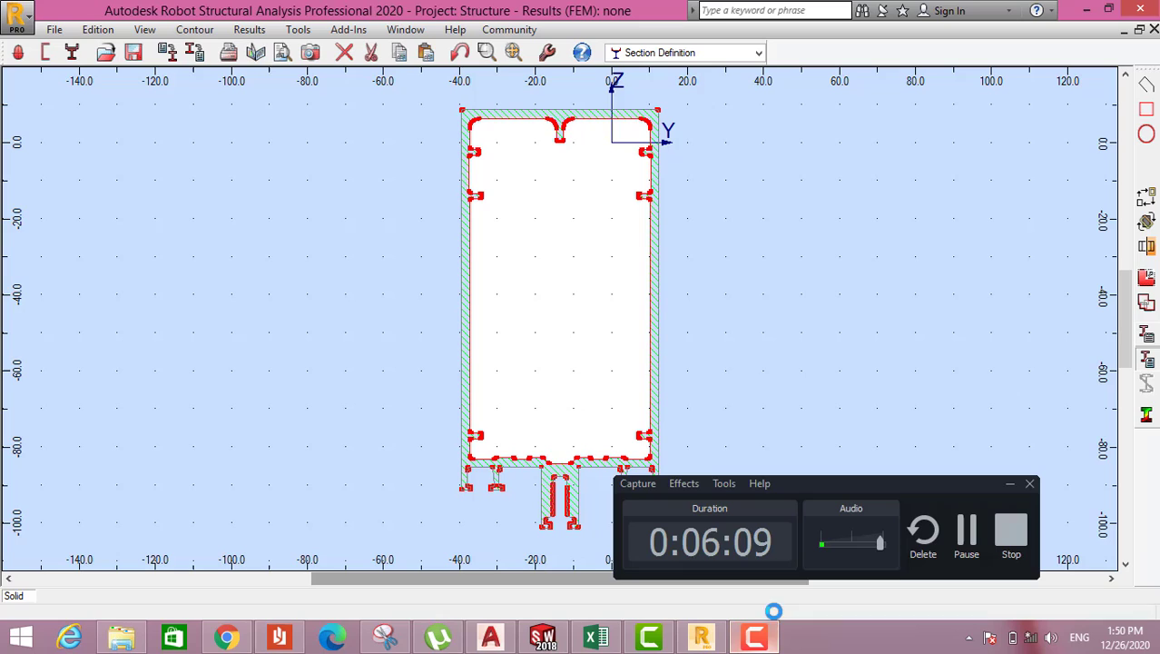
{"action": "left_click", "coordinate": [967, 528]}
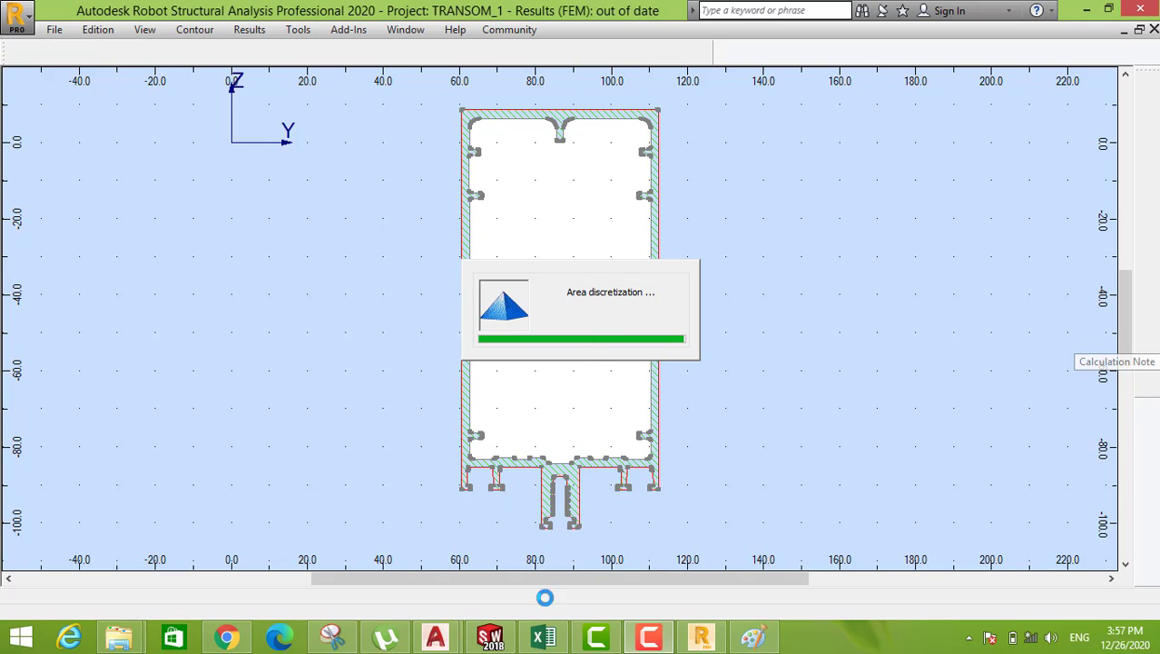
{"action": "left_click", "coordinate": [543, 640]}
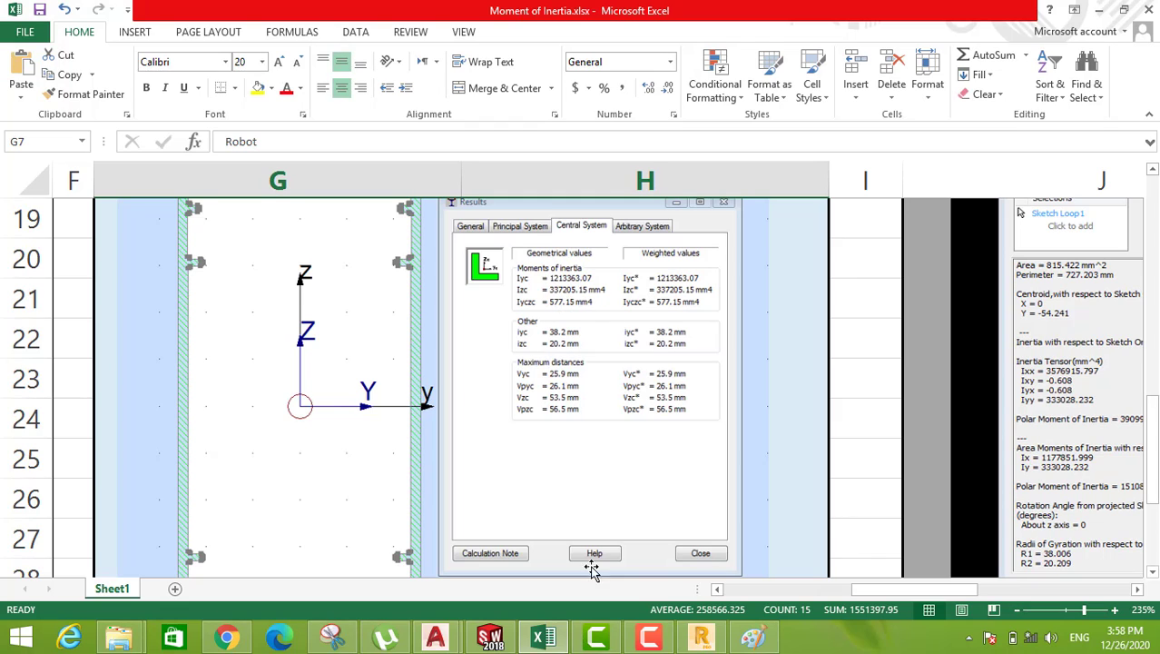
Step: Check Robot's results briefly, then scroll the workbook to the Section Properties table
{"action": "left_click", "coordinate": [545, 640]}
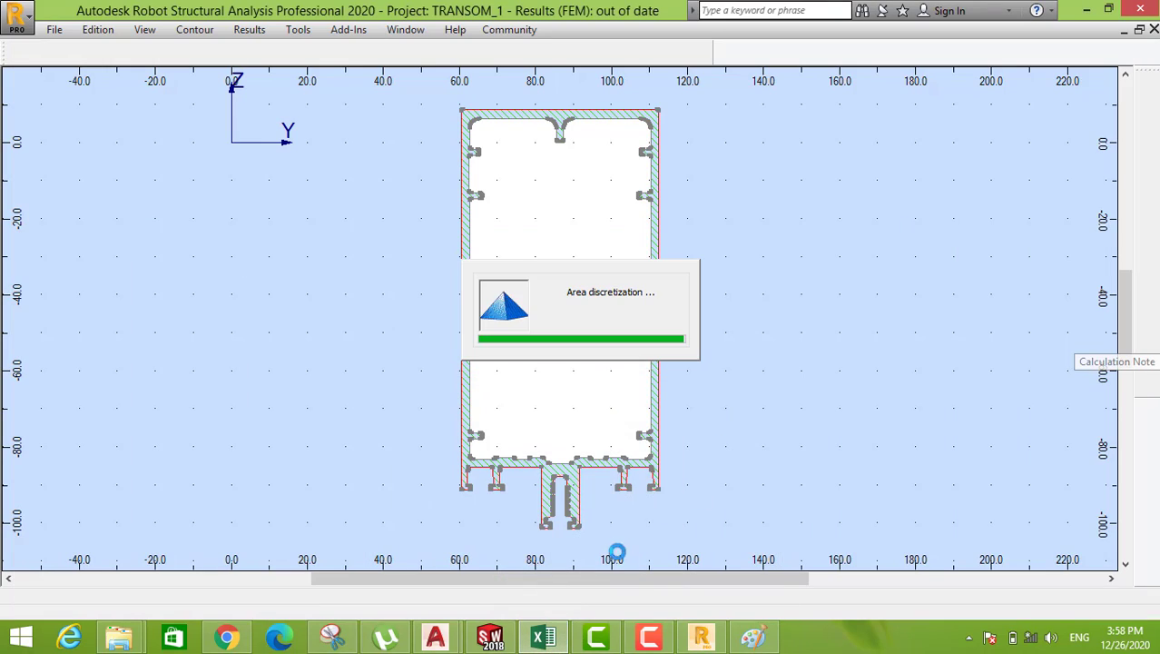
{"action": "left_click", "coordinate": [545, 640]}
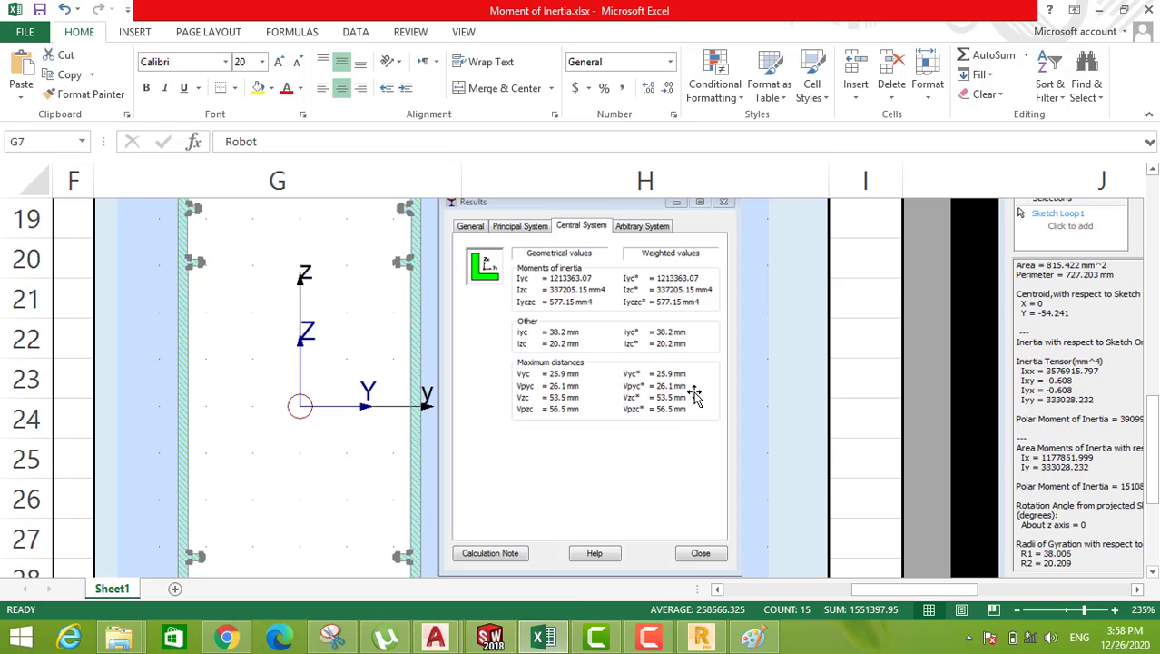
{"action": "scroll", "coordinate": [678, 397], "scroll_direction": "up", "scroll_amount": 1}
{"action": "scroll", "coordinate": [677, 405], "scroll_direction": "down", "scroll_amount": 3, "text": "ctrl"}
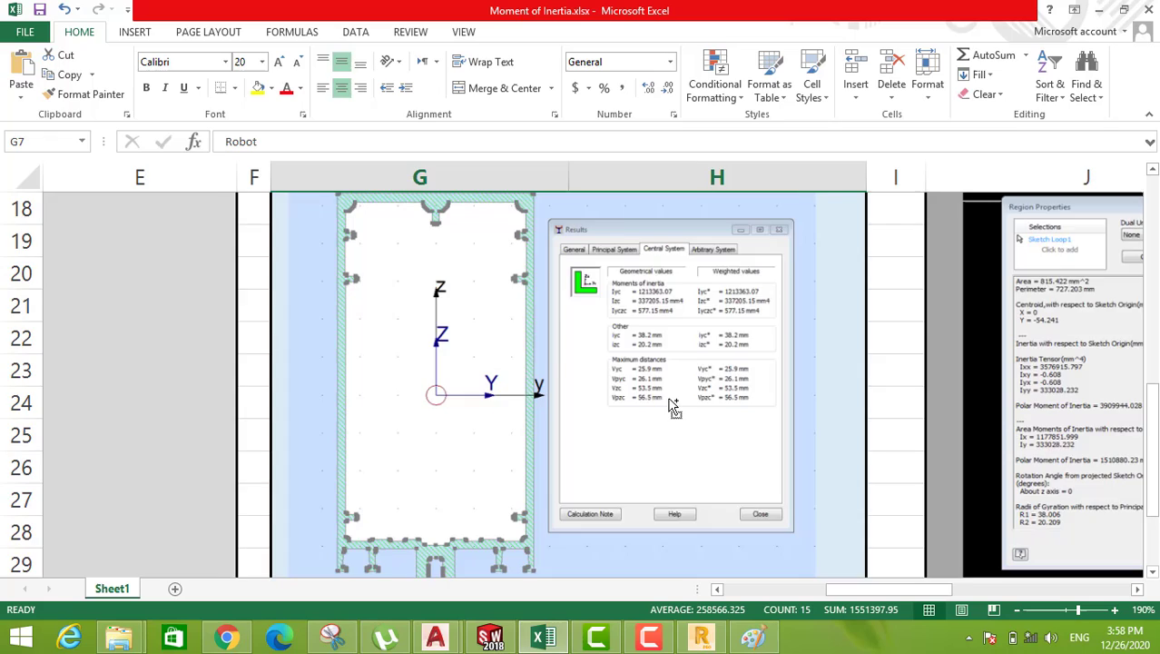
{"action": "scroll", "coordinate": [565, 386], "scroll_direction": "up", "scroll_amount": 1}
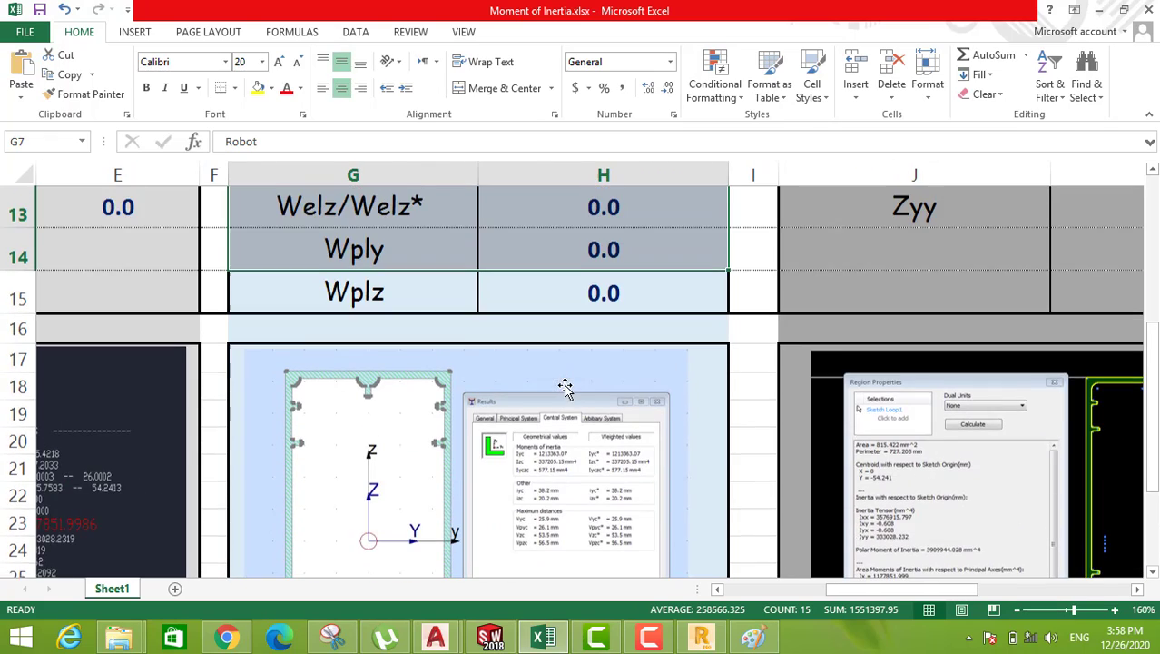
{"action": "scroll", "coordinate": [564, 391], "scroll_direction": "down", "scroll_amount": 1, "text": "ctrl"}
{"action": "scroll", "coordinate": [564, 384], "scroll_direction": "down", "scroll_amount": 3, "text": "ctrl"}
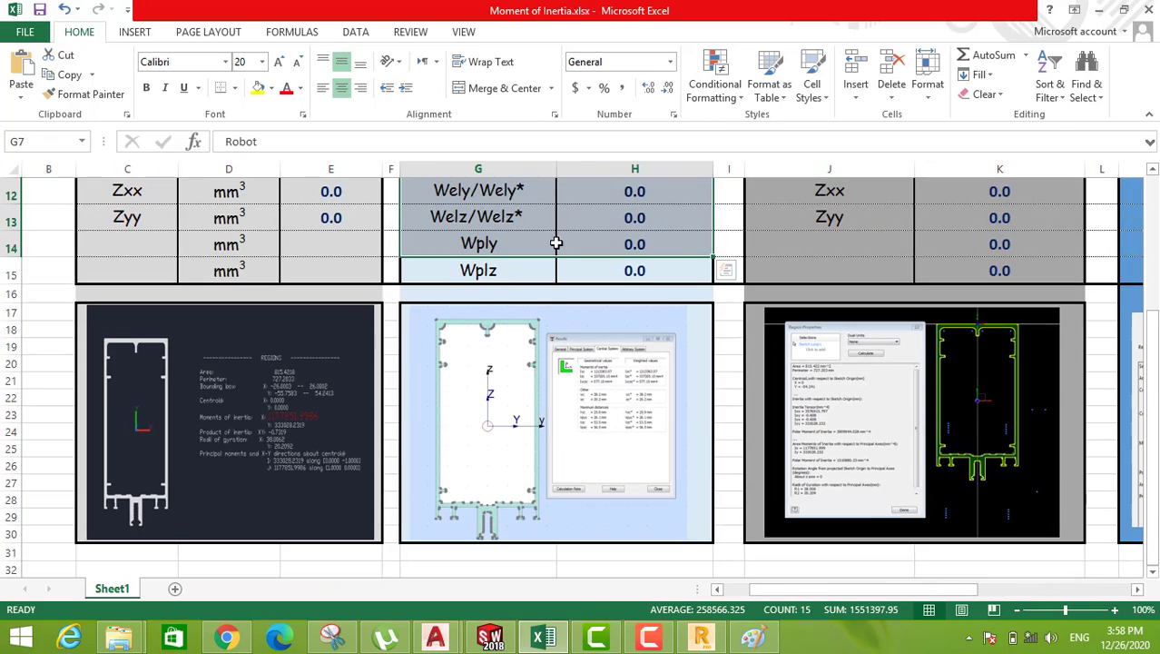
{"action": "left_click", "coordinate": [558, 252]}
{"action": "scroll", "coordinate": [558, 253], "scroll_direction": "up", "scroll_amount": 3}
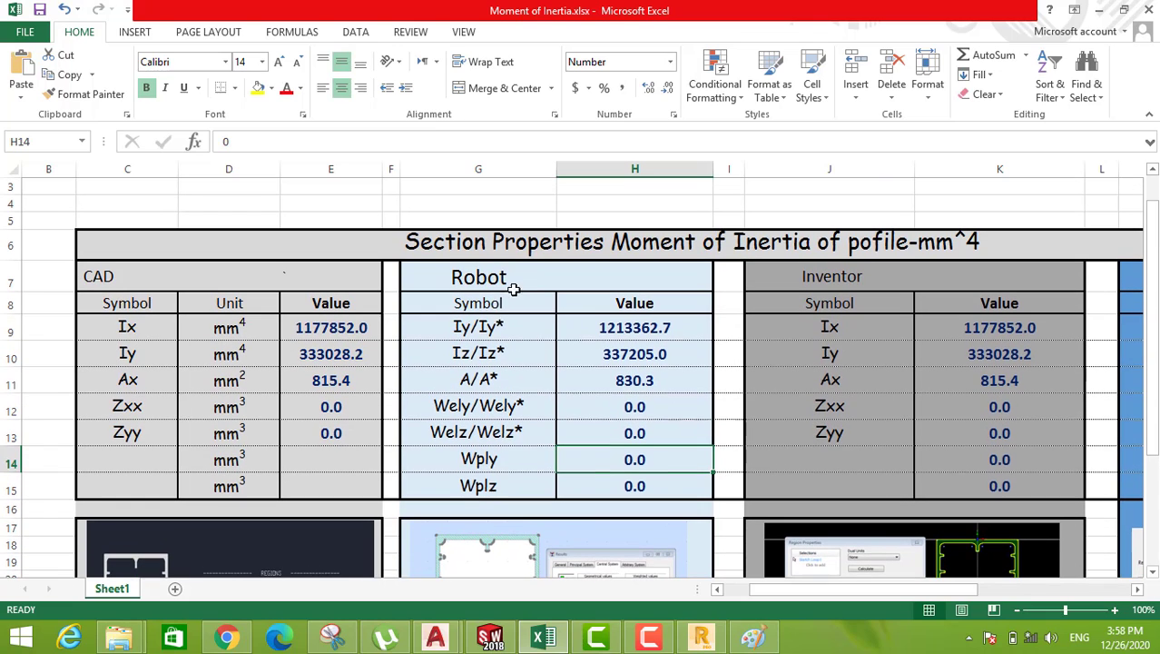
Step: Match CAD Ix and Iy (C9, C10) against Robot's Iy and Iz (G9:H10)
{"action": "left_click", "coordinate": [123, 328]}
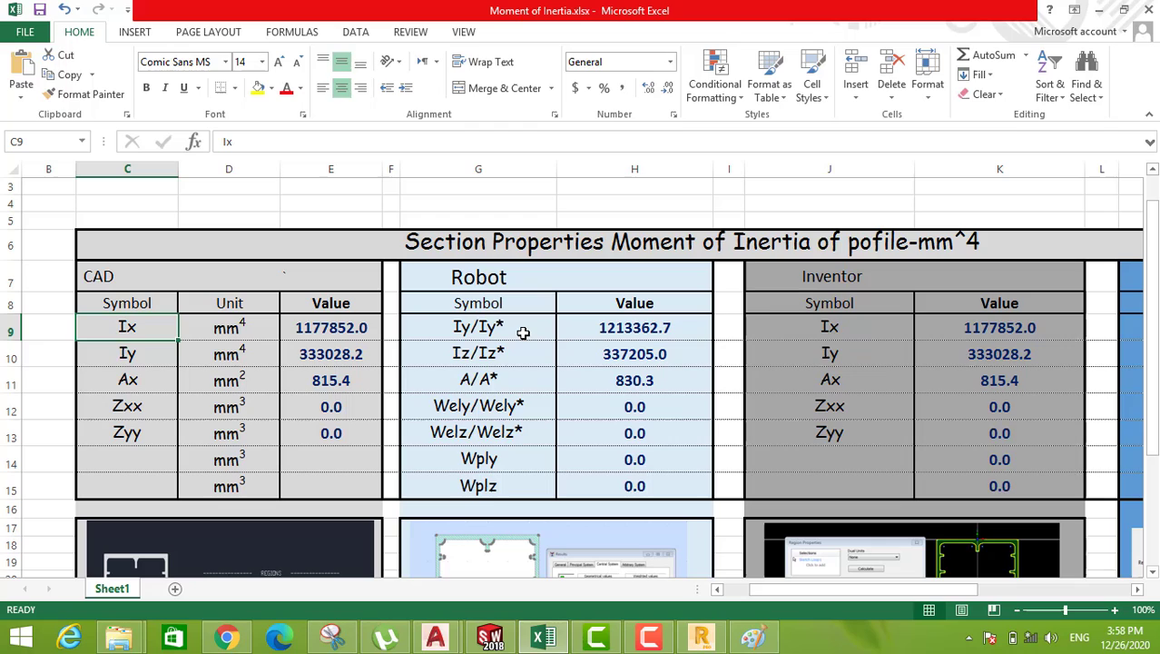
{"action": "left_click", "coordinate": [483, 333]}
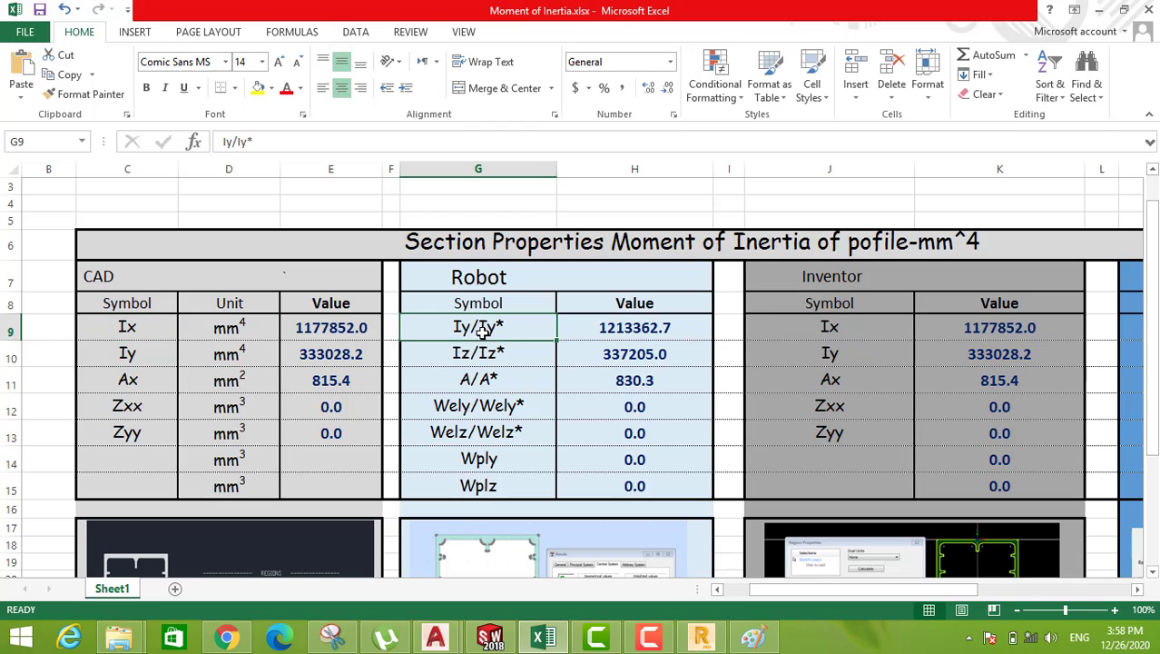
{"action": "left_click", "coordinate": [134, 353]}
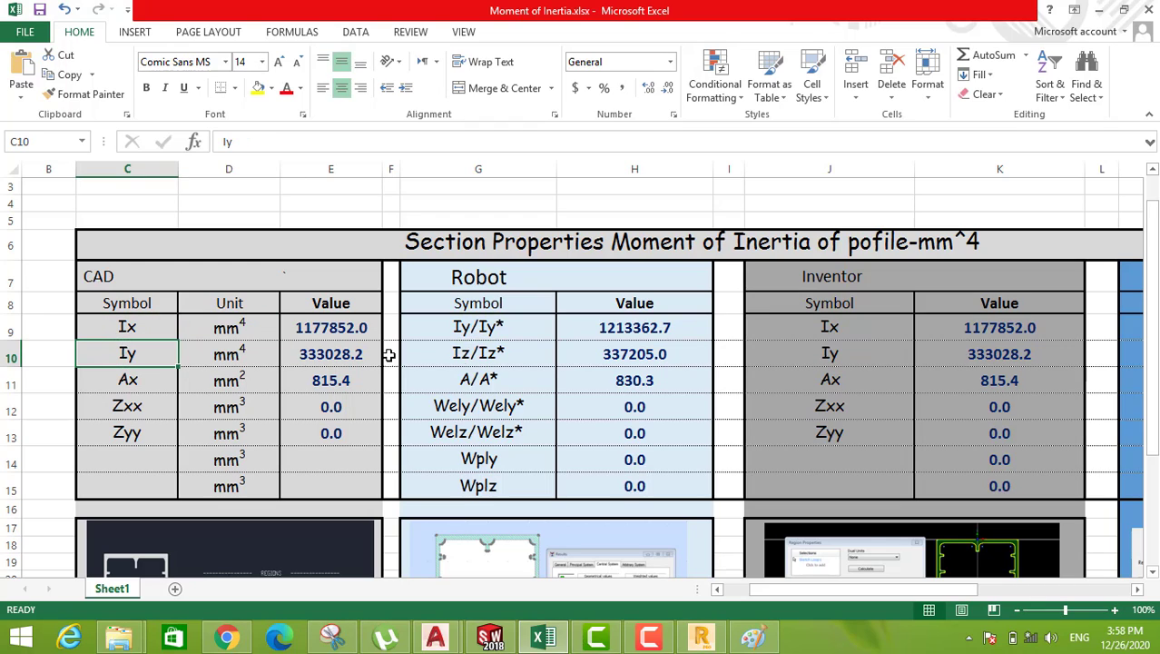
{"action": "left_click", "coordinate": [455, 353]}
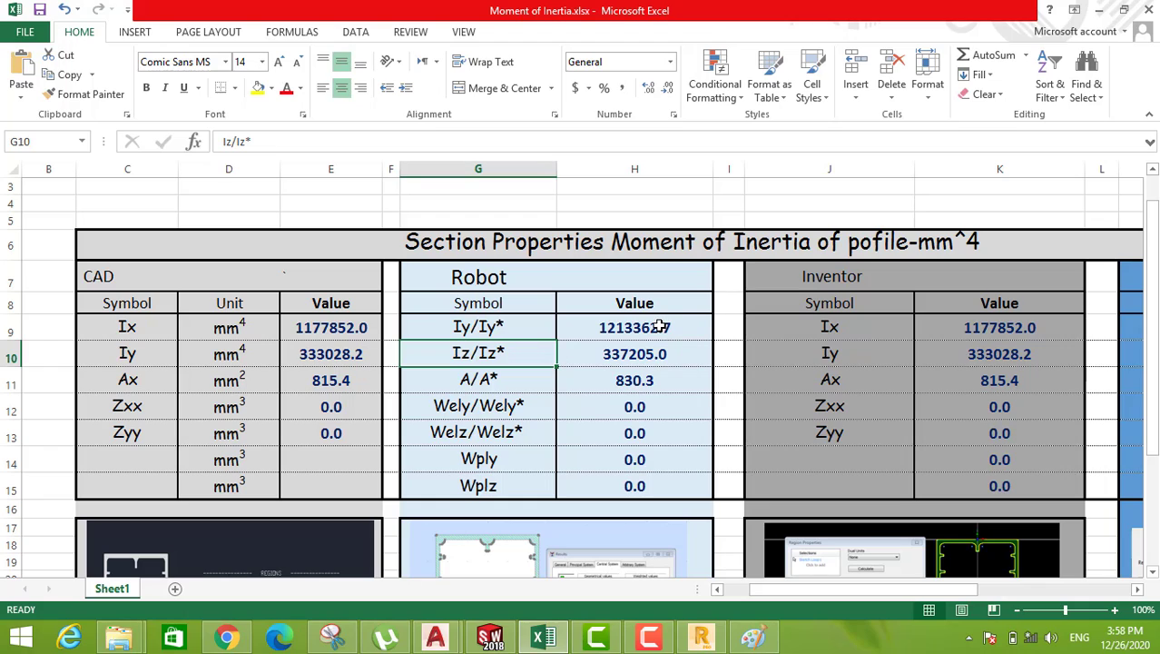
{"action": "left_click_drag", "start_coordinate": [660, 327], "coordinate": [658, 353]}
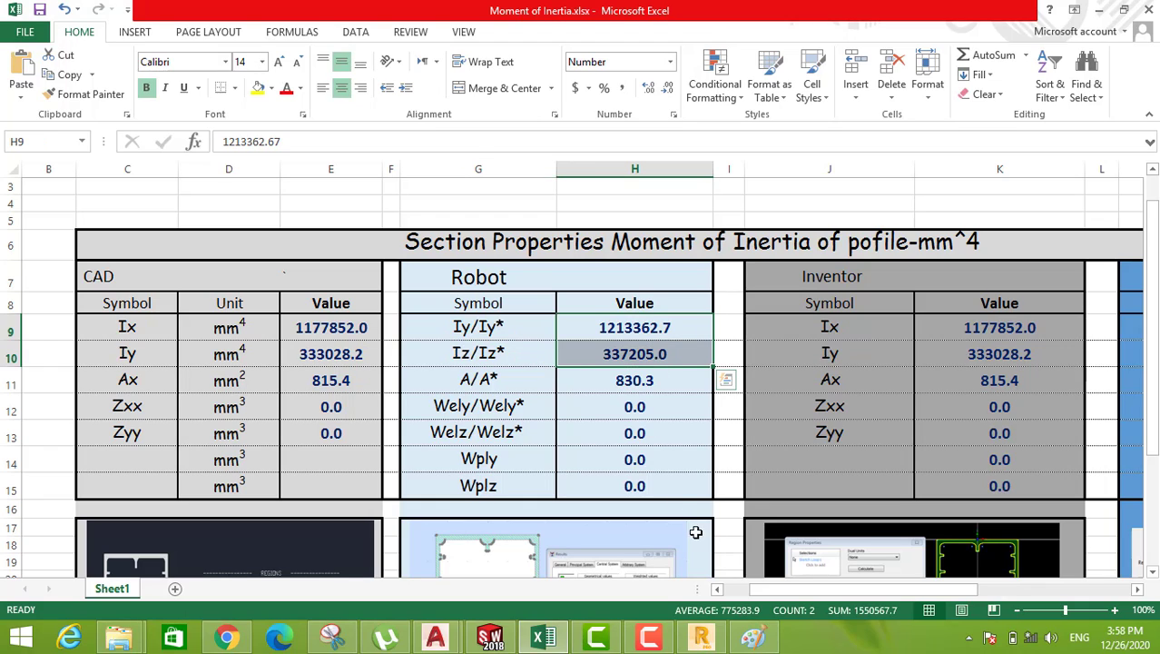
Step: Check the scaled CAD formula in A9 against Robot's Iy 1213362.67 and Iz 337205.03
{"action": "left_click_drag", "start_coordinate": [134, 327], "coordinate": [64, 334]}
{"action": "left_click", "coordinate": [49, 333]}
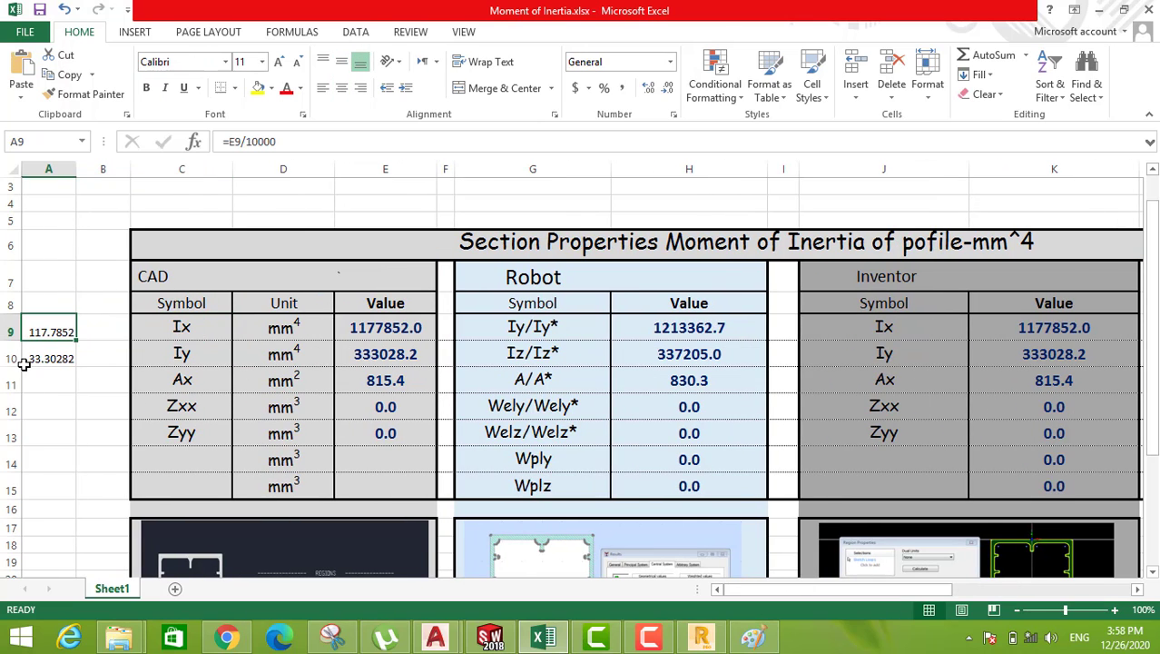
{"action": "left_click", "coordinate": [700, 322]}
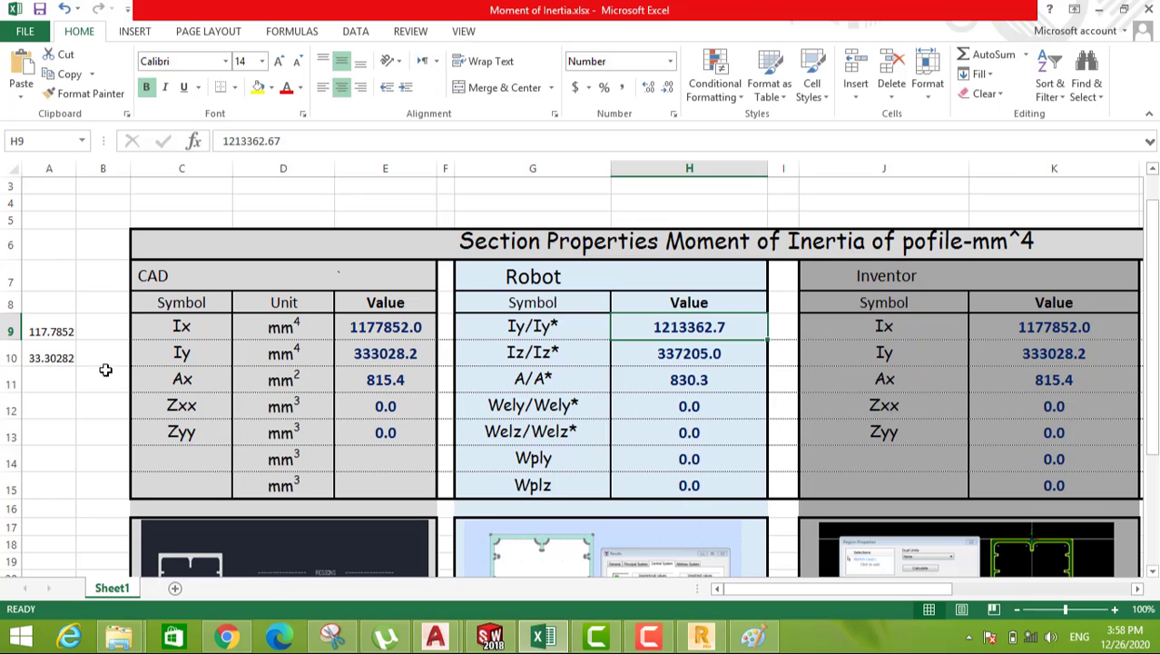
{"action": "left_click", "coordinate": [390, 354]}
{"action": "left_click", "coordinate": [687, 354]}
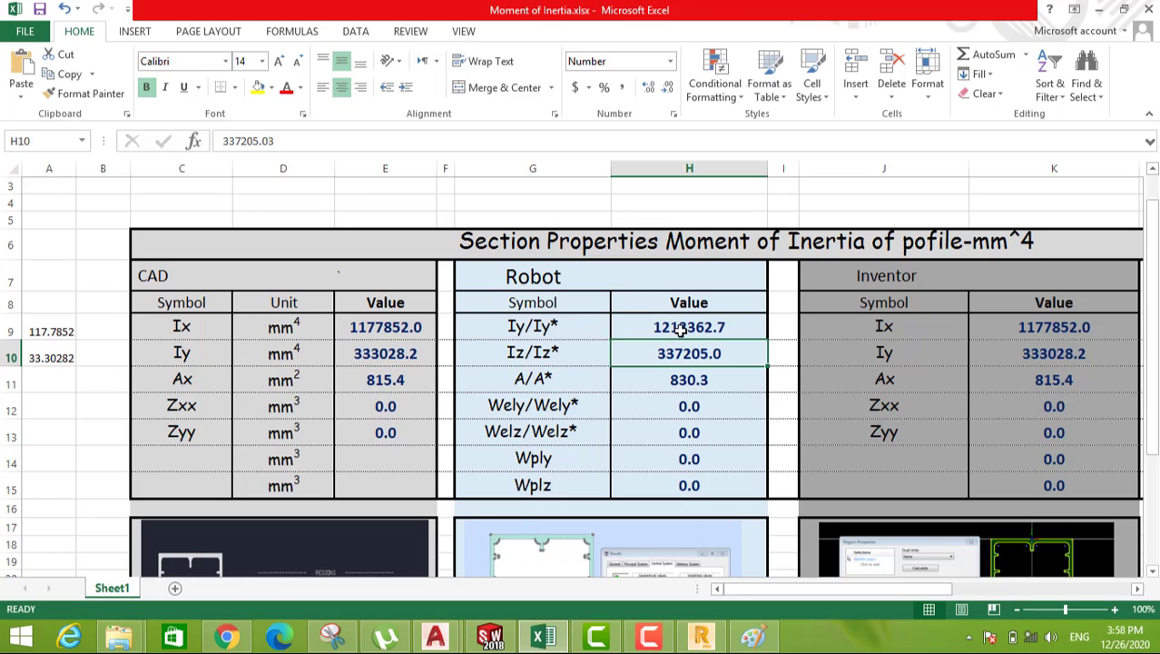
{"action": "left_click", "coordinate": [683, 327]}
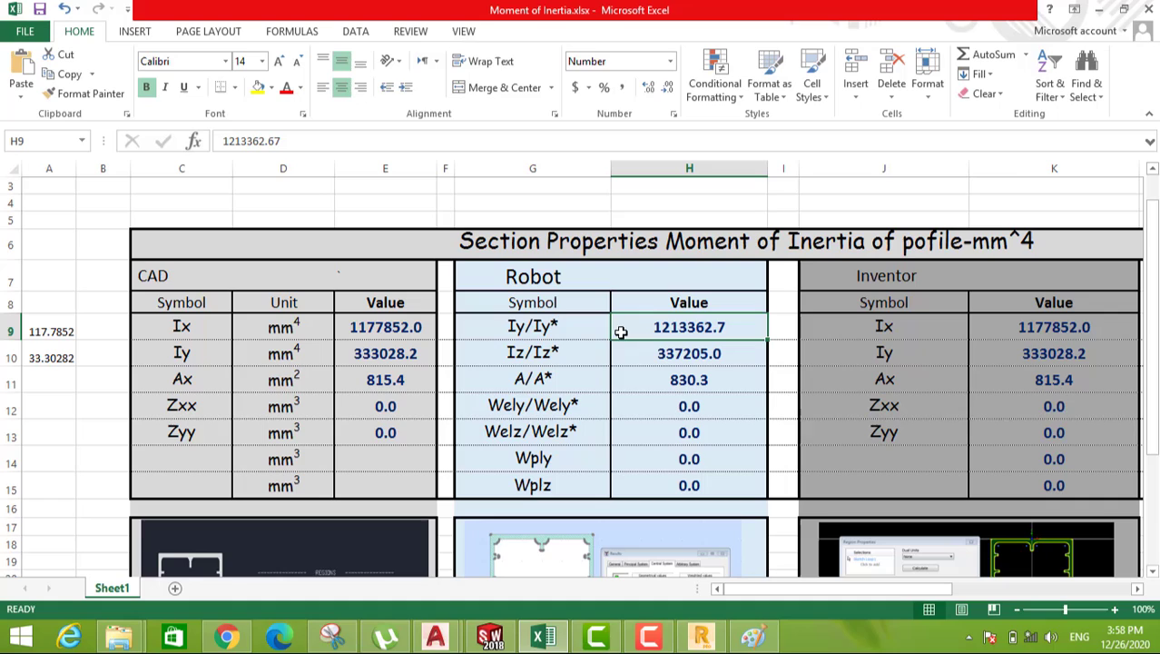